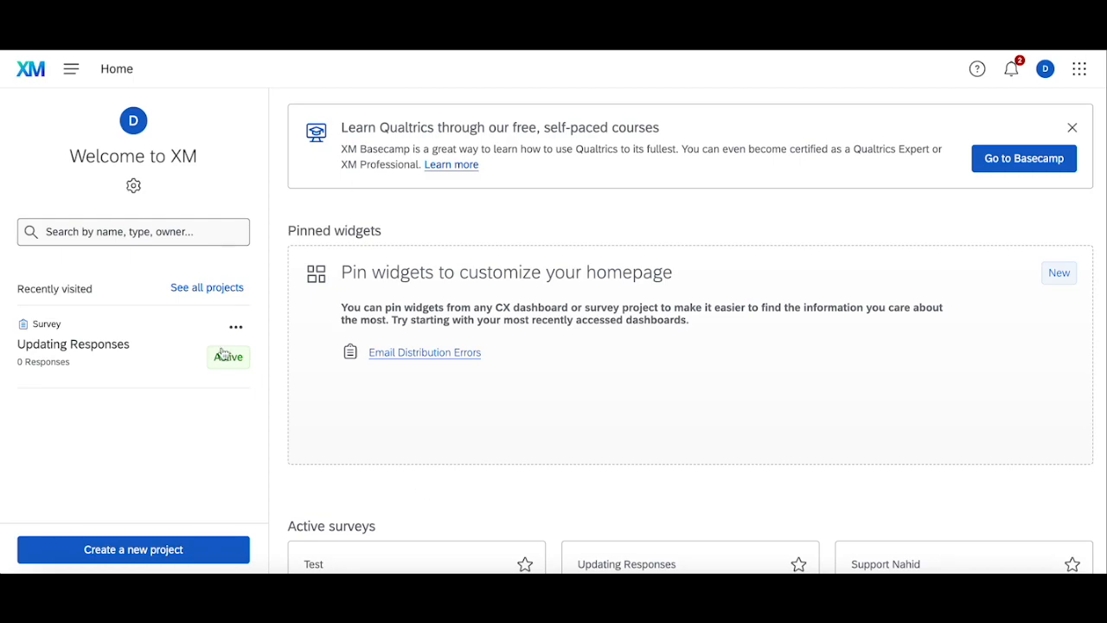
Step: Open the Updating Responses survey and review its empty data table and its questions
click(165, 339)
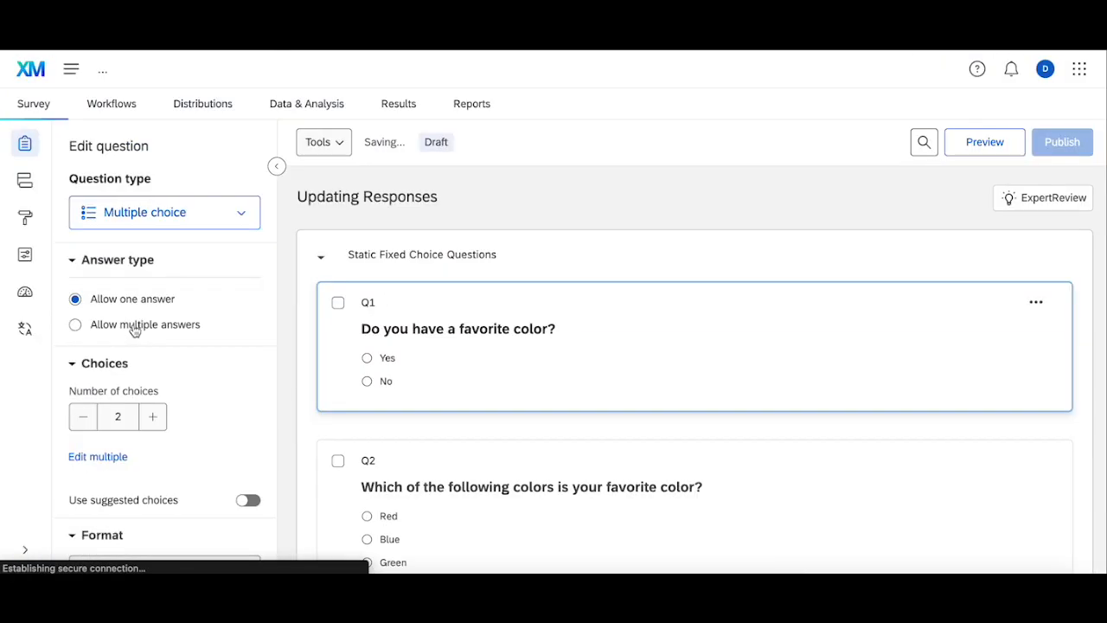
click(314, 111)
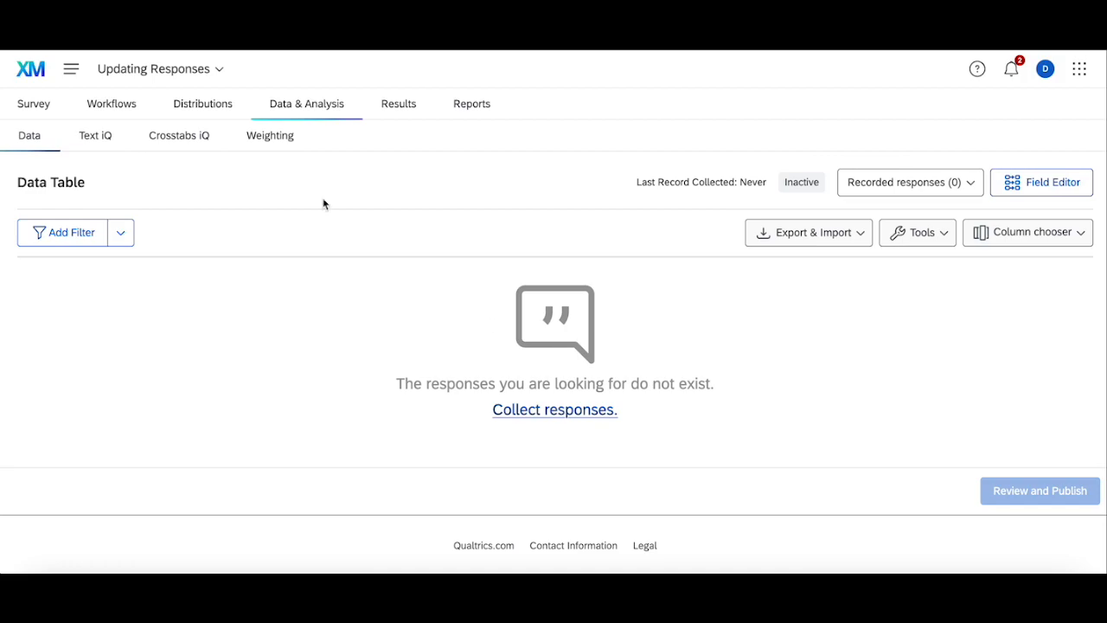
click(30, 97)
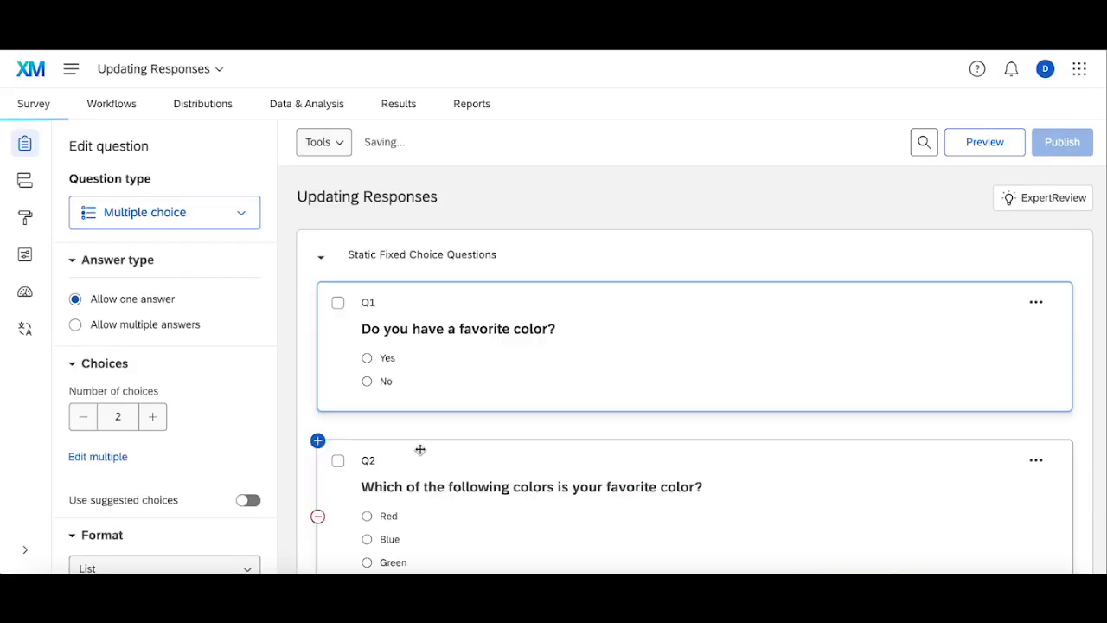
scroll(425, 351, down, 7)
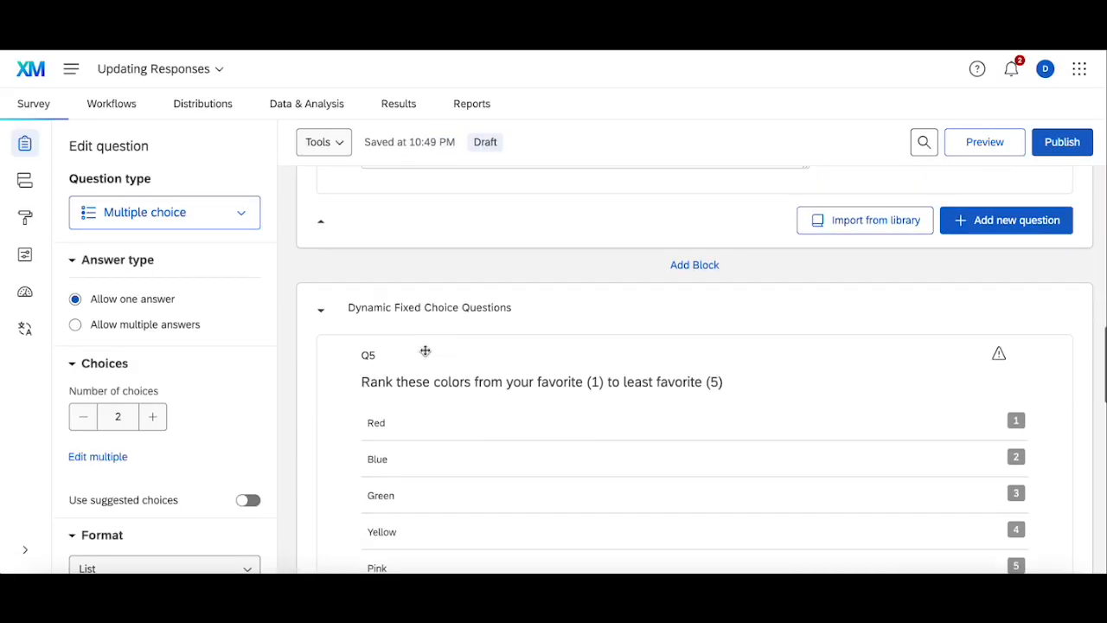
scroll(424, 355, down, 2)
scroll(388, 247, up, 10)
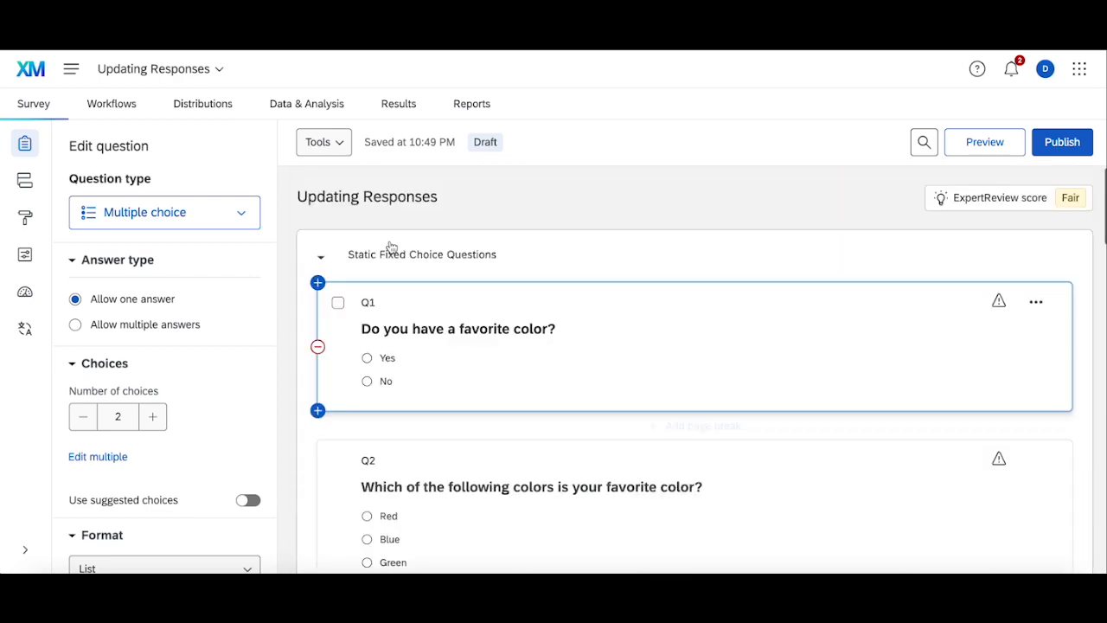
Step: Generate 5 test responses for the survey and close the results dialog
click(322, 142)
click(366, 271)
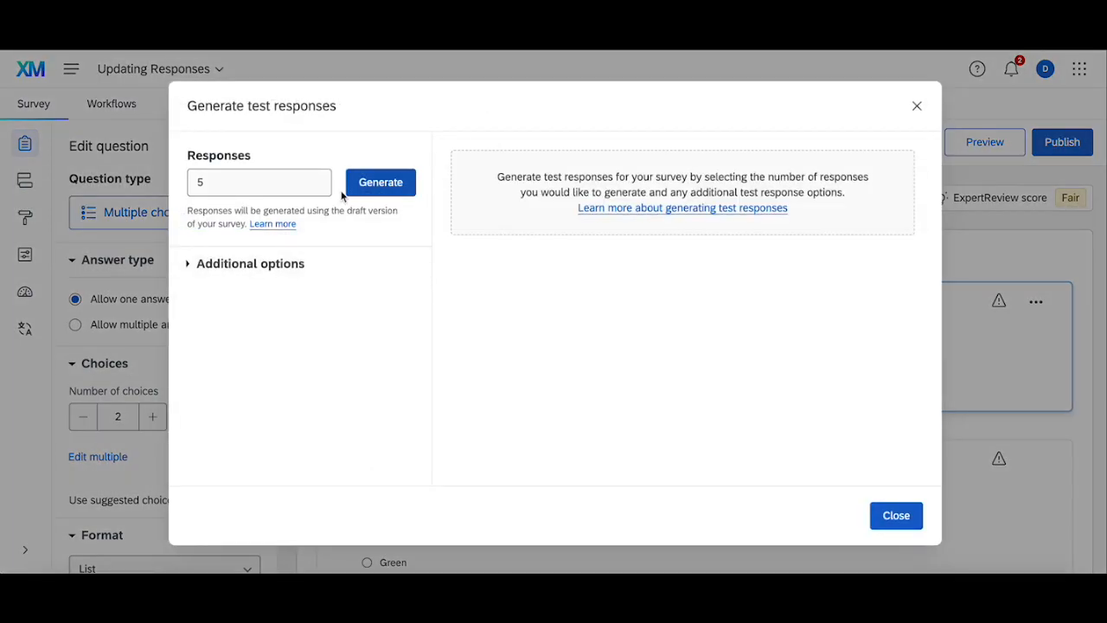
click(378, 183)
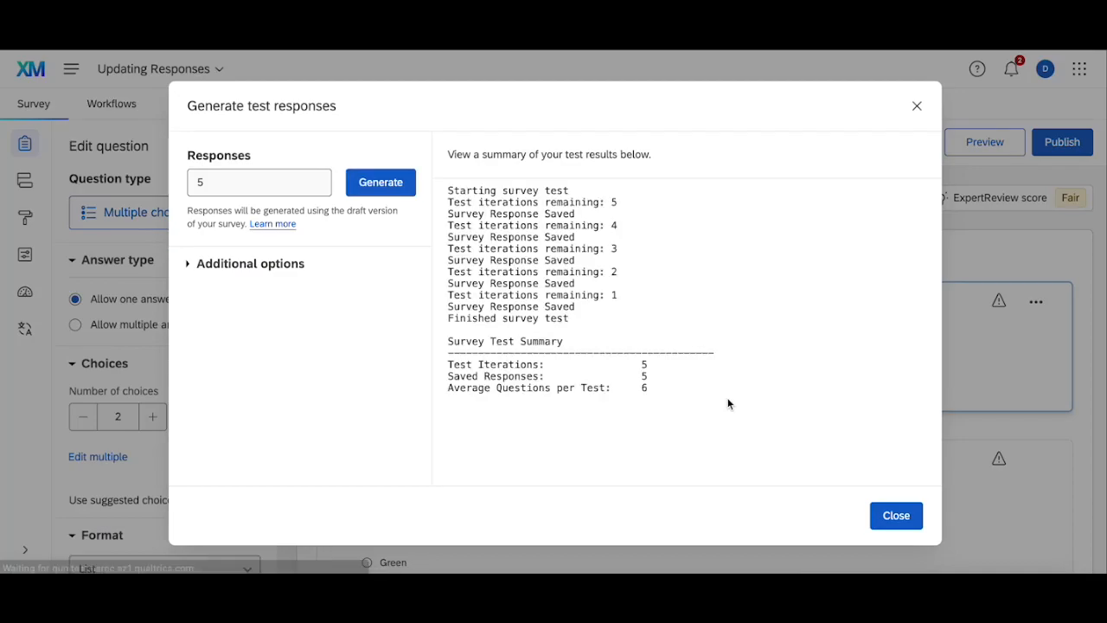
click(900, 522)
Step: Check the data table's recorded responses for the generated test data
click(312, 102)
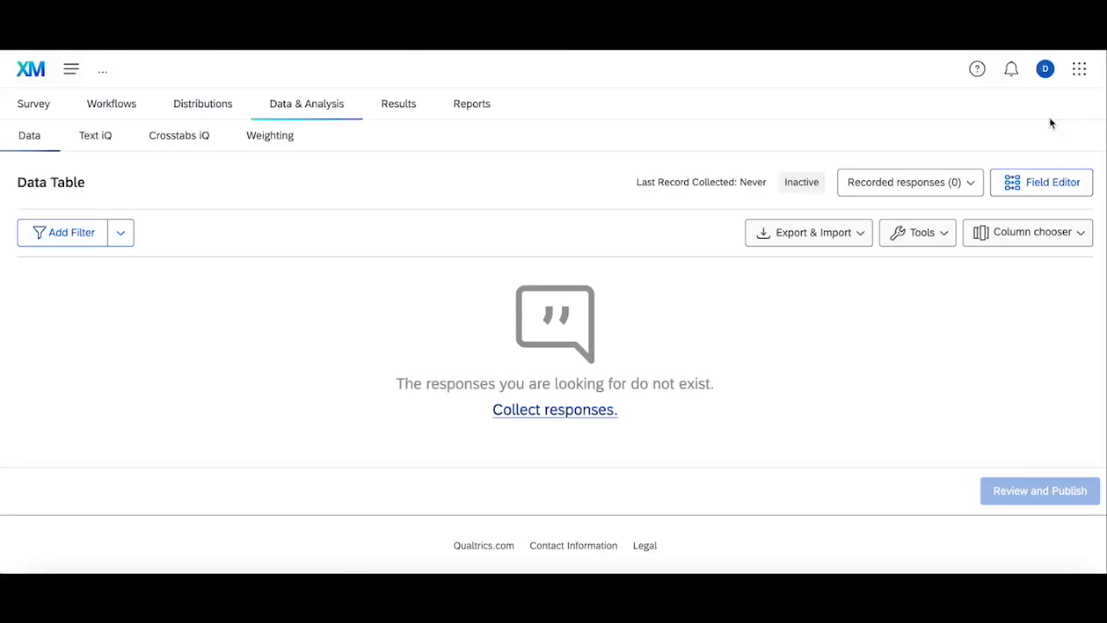
click(1046, 69)
click(974, 217)
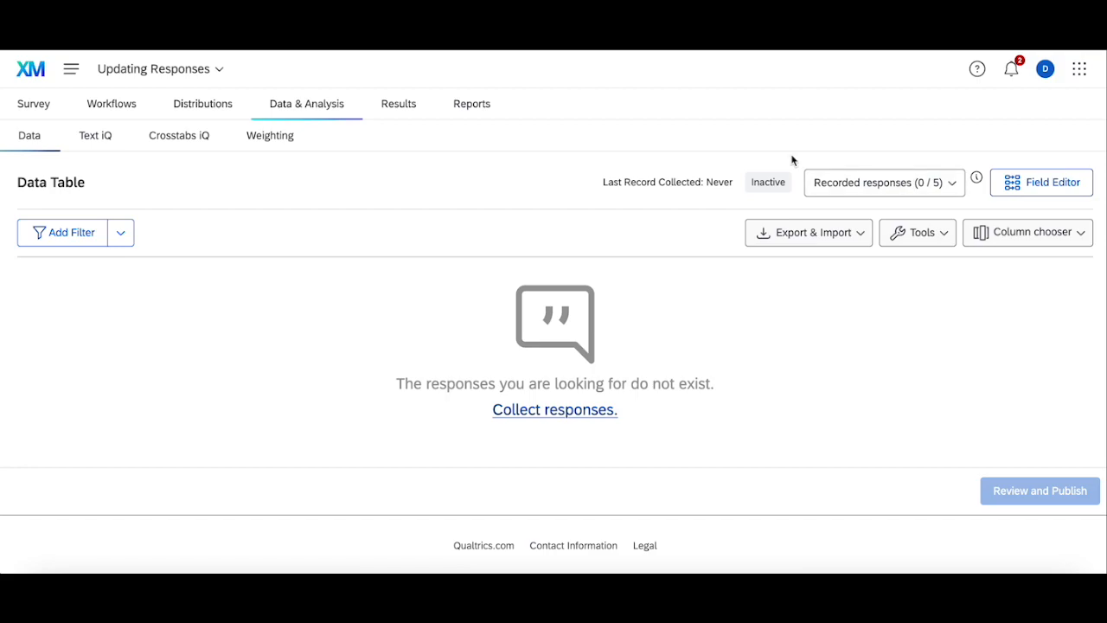
click(36, 106)
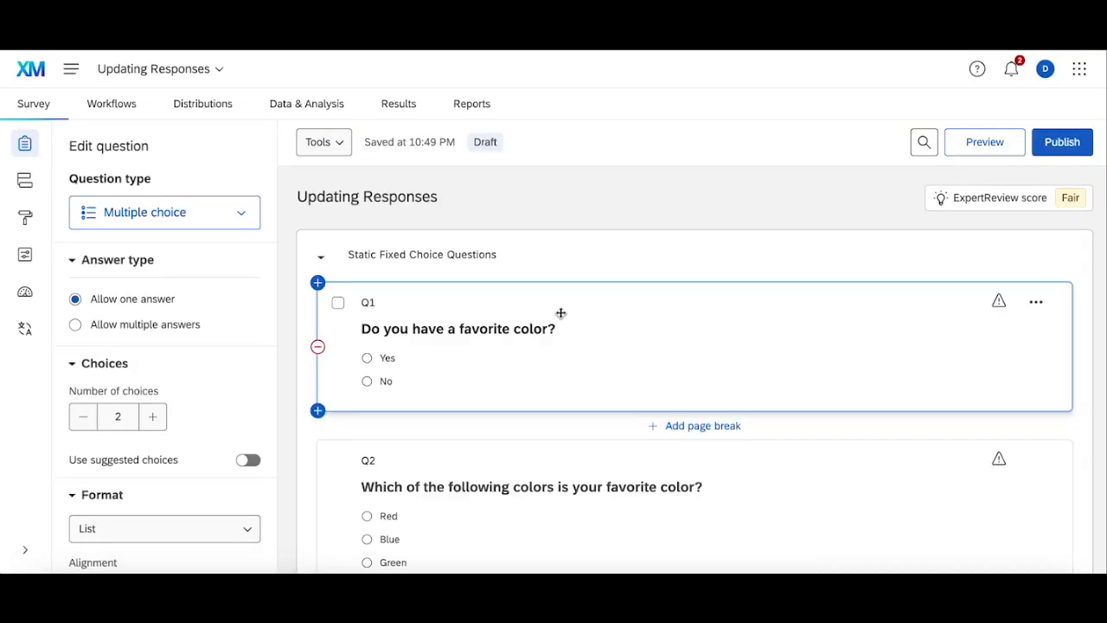
Step: Turn on recode values for Q3 and reverse them to 5, 4, 3, 2, 1 from Awful to Great
scroll(561, 313, down, 5)
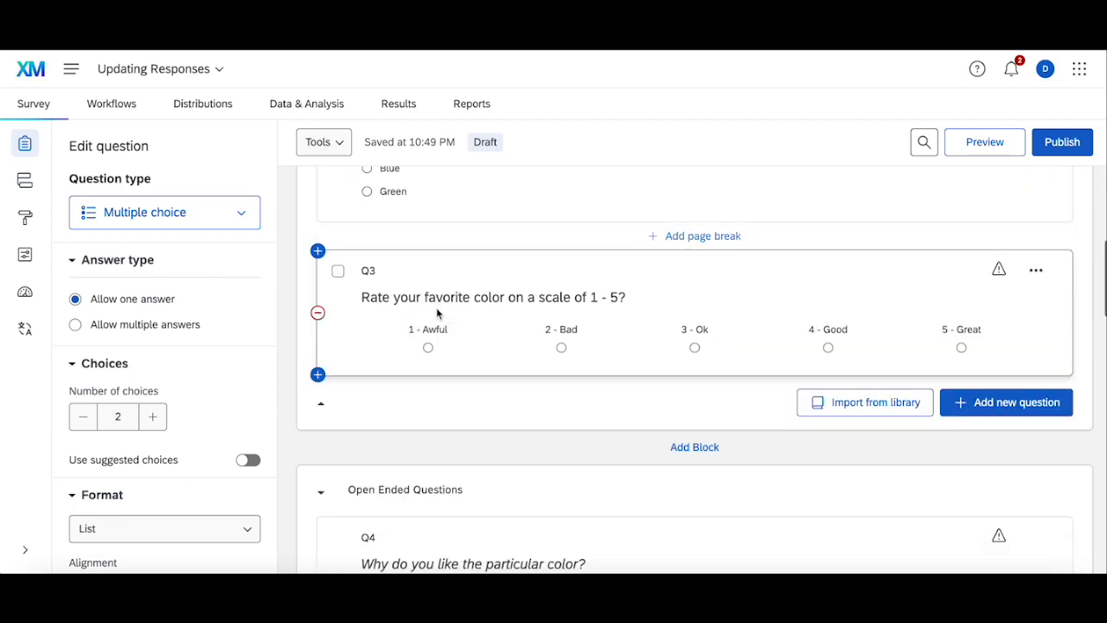
click(427, 275)
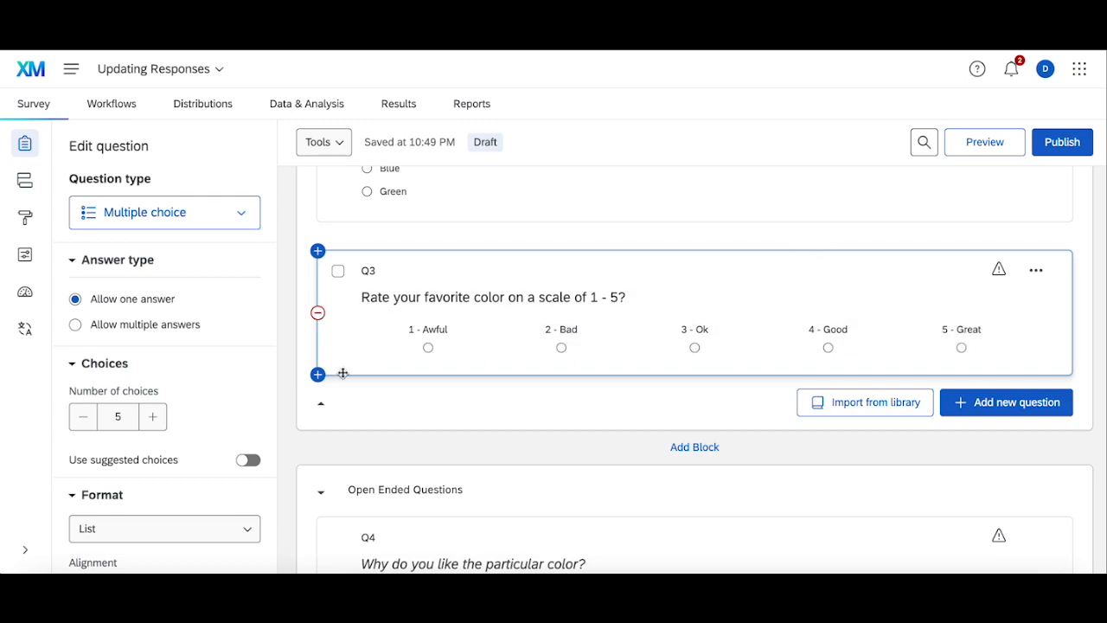
scroll(213, 429, down, 5)
click(144, 472)
click(407, 231)
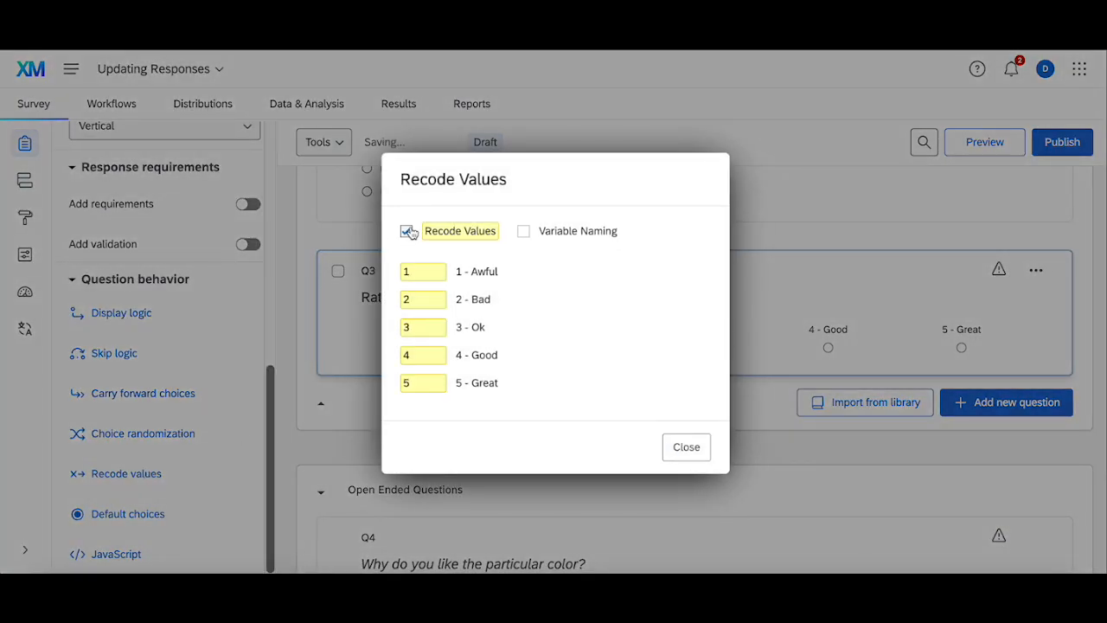
click(424, 384)
text(1)
click(424, 272)
key(BackSpace)
click(432, 355)
click(430, 299)
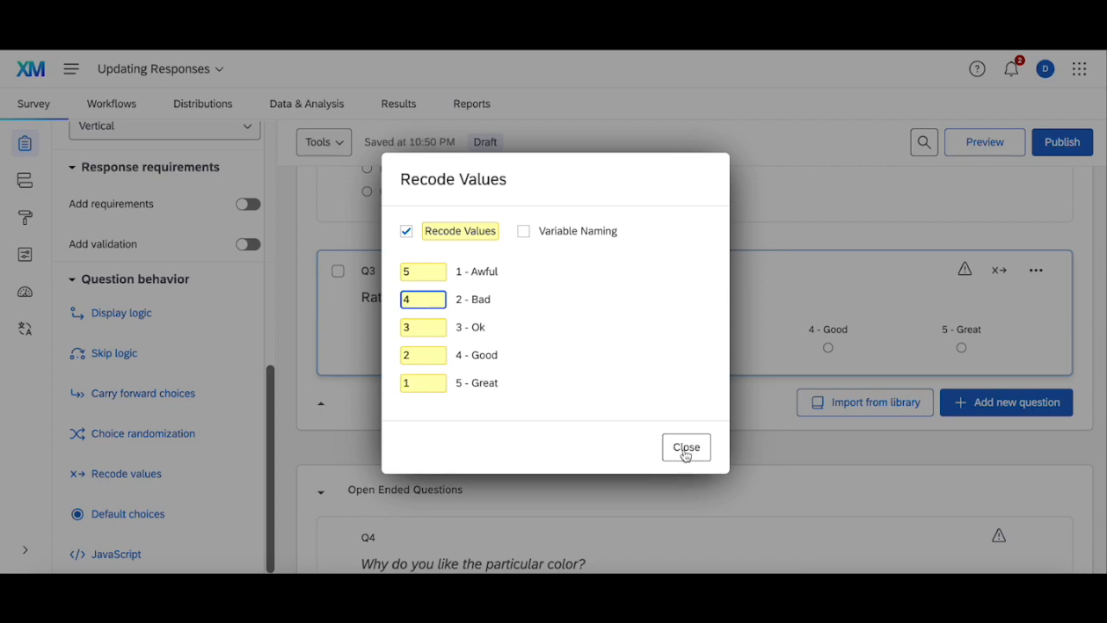
click(685, 447)
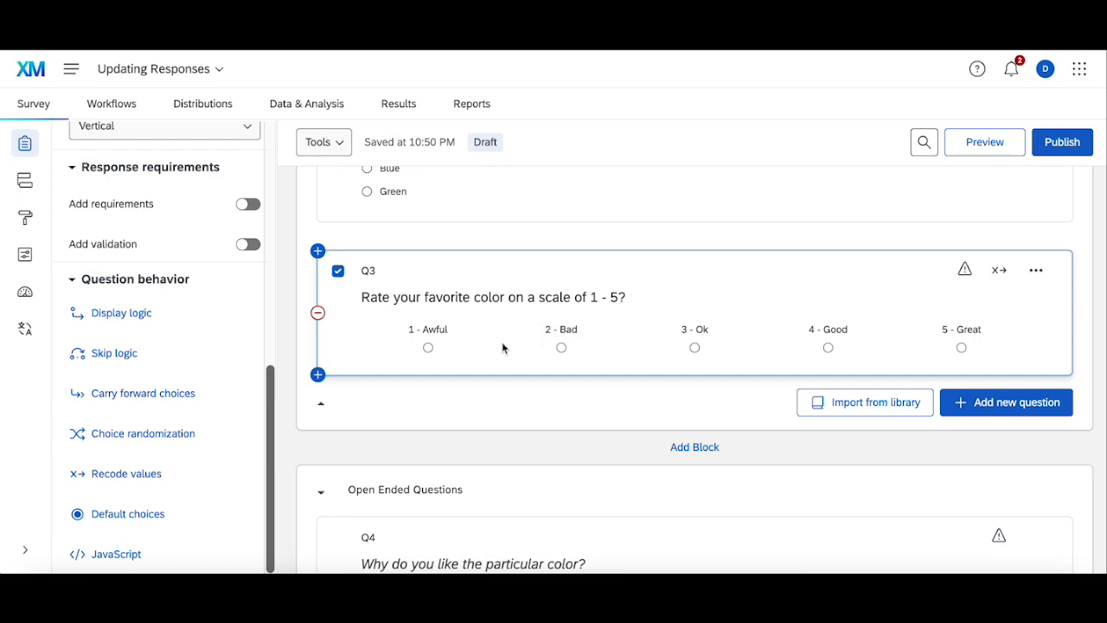
Step: Publish the survey and close the publishing dialog
click(1062, 142)
click(778, 471)
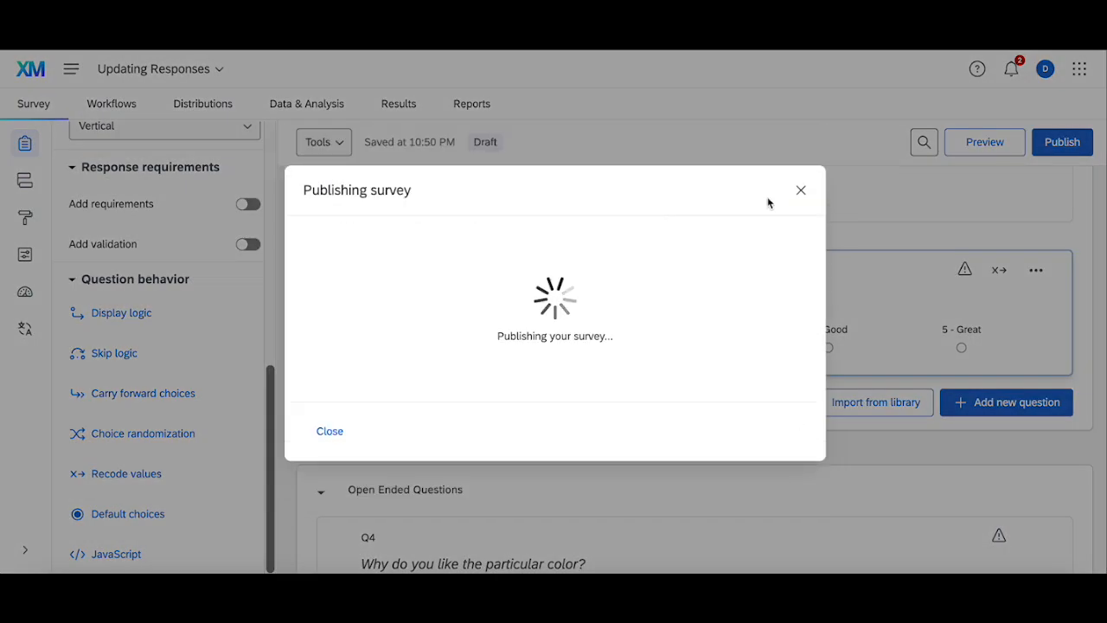
click(799, 191)
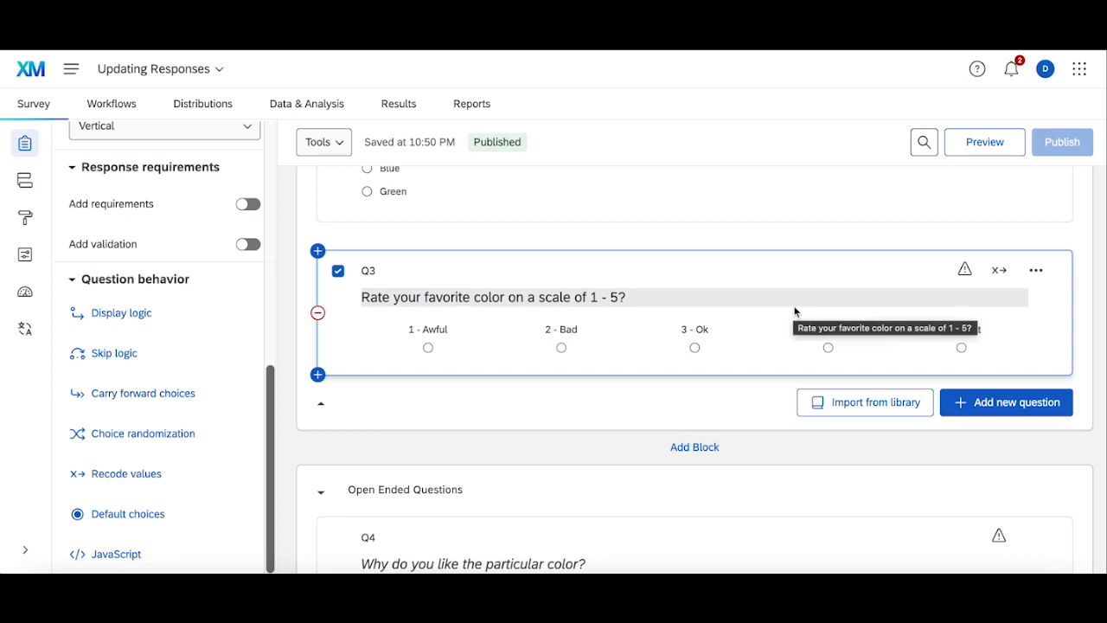
Step: Open the response data table and remove the Q_RecaptchaScore column
click(309, 105)
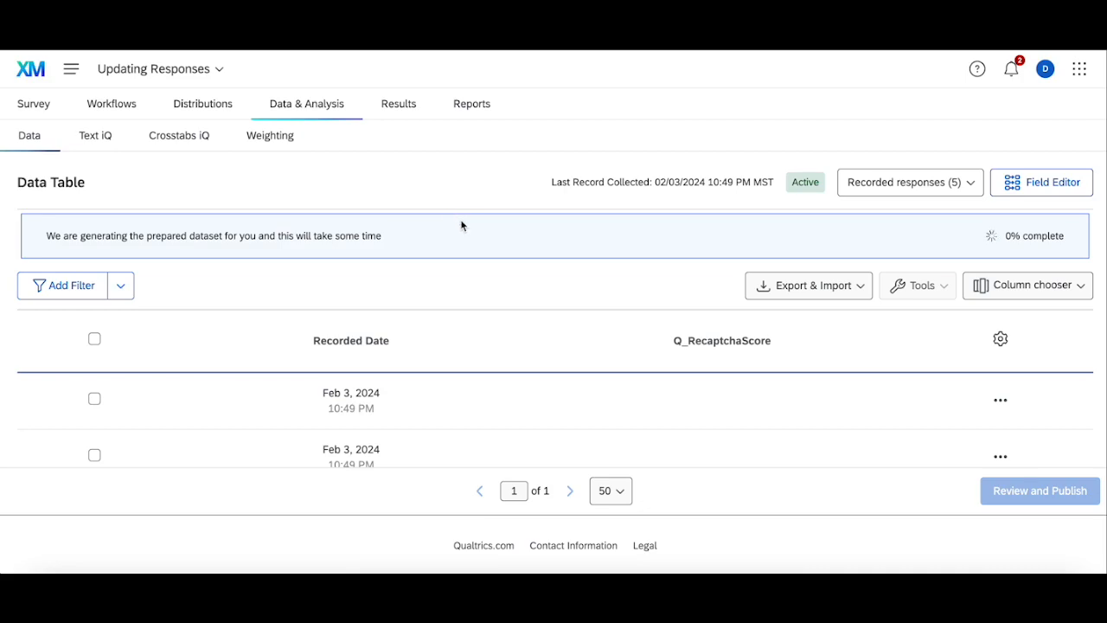
scroll(538, 319, down, 1)
click(722, 319)
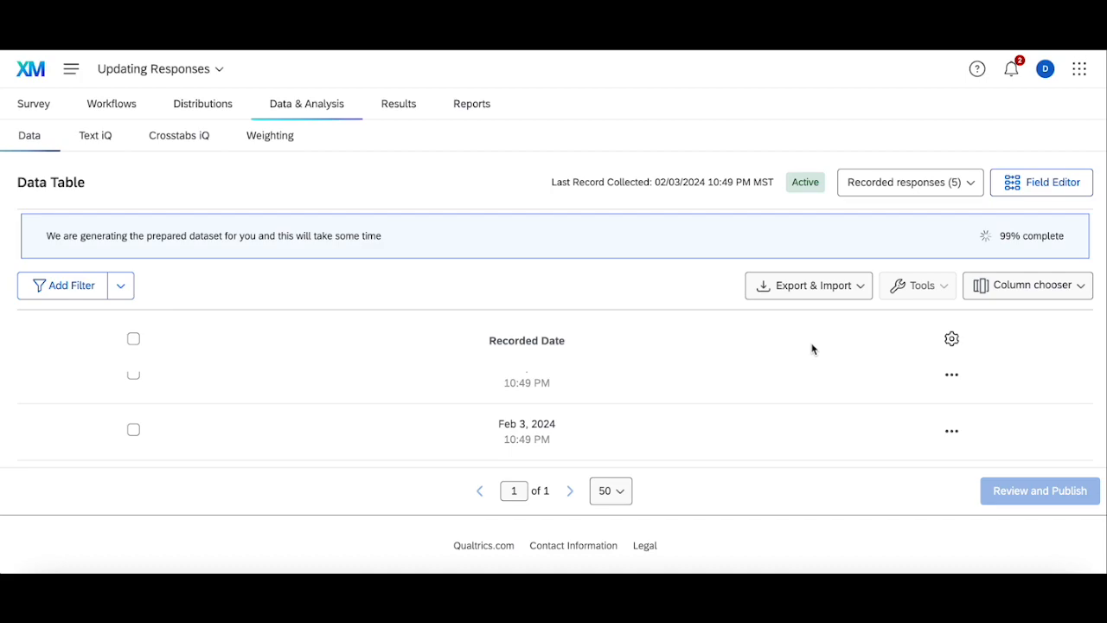
click(34, 103)
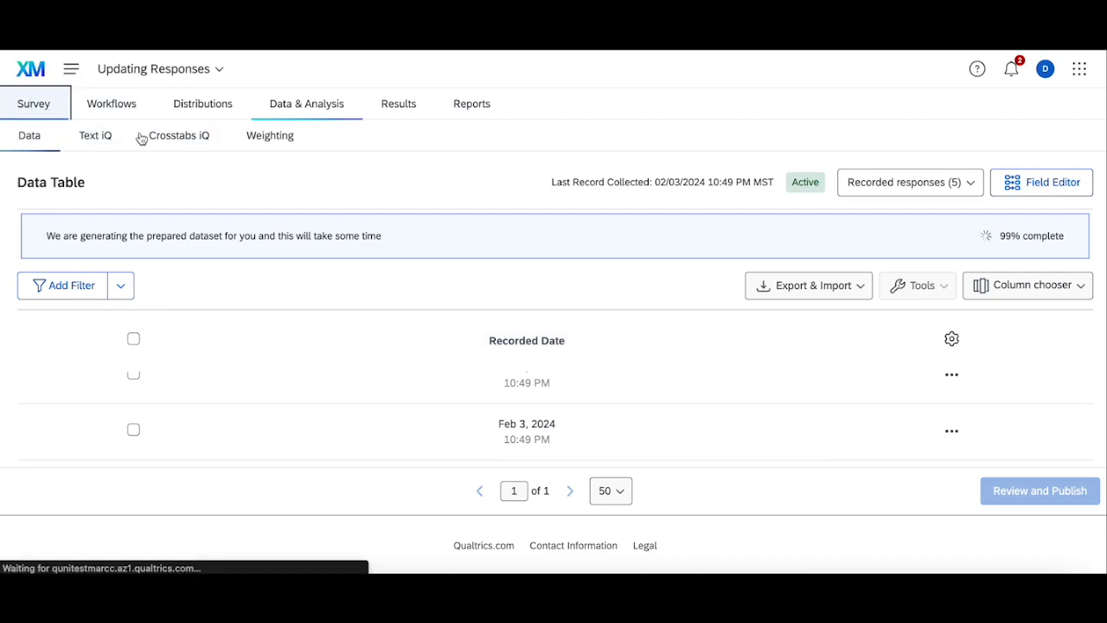
scroll(516, 375, down, 4)
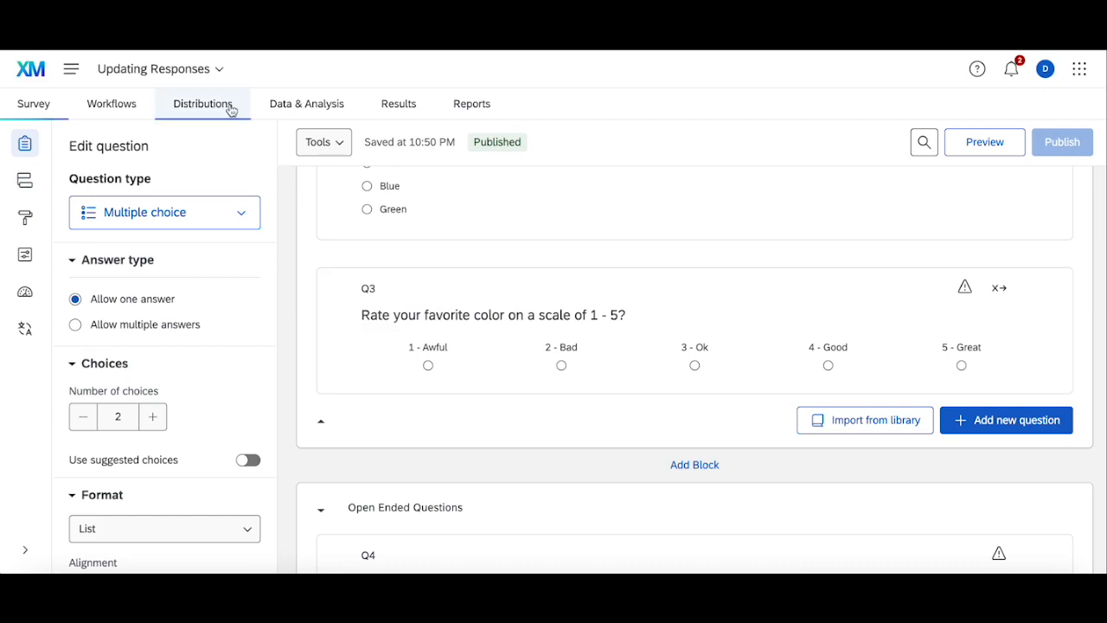
click(290, 110)
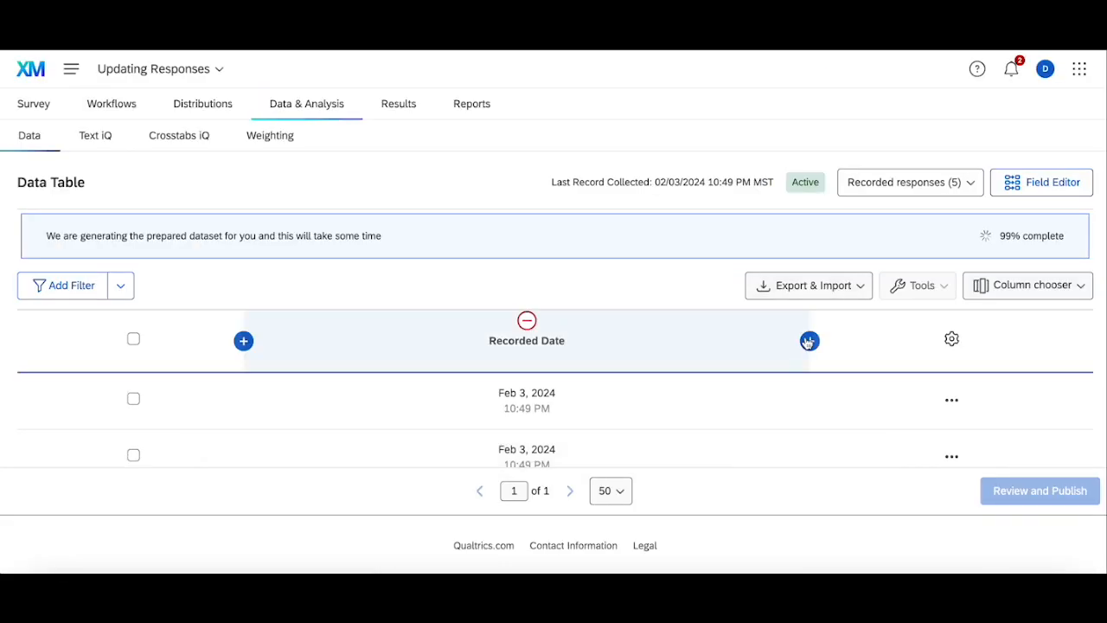
Step: Add the Q3 rating question as a column in the data table
click(808, 342)
click(917, 310)
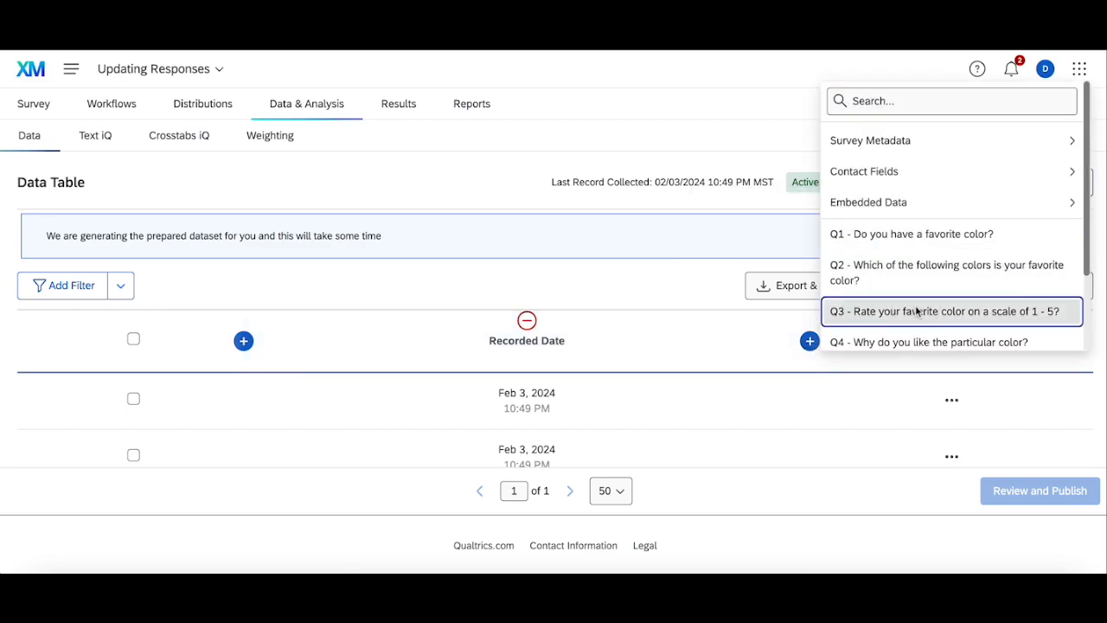
scroll(582, 276, down, 4)
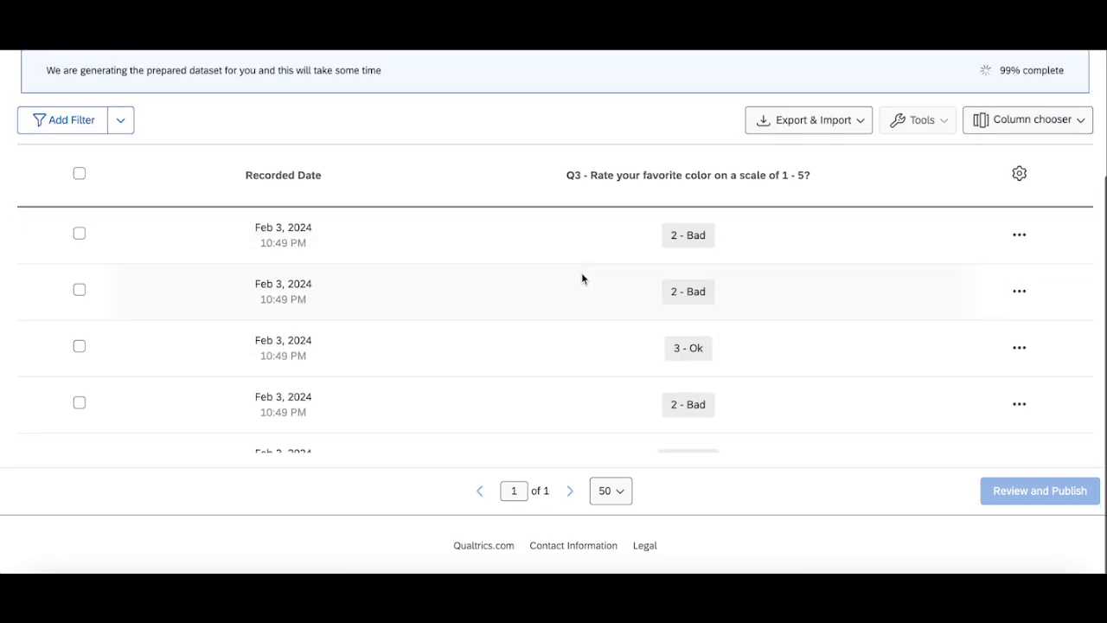
scroll(647, 257, up, 1)
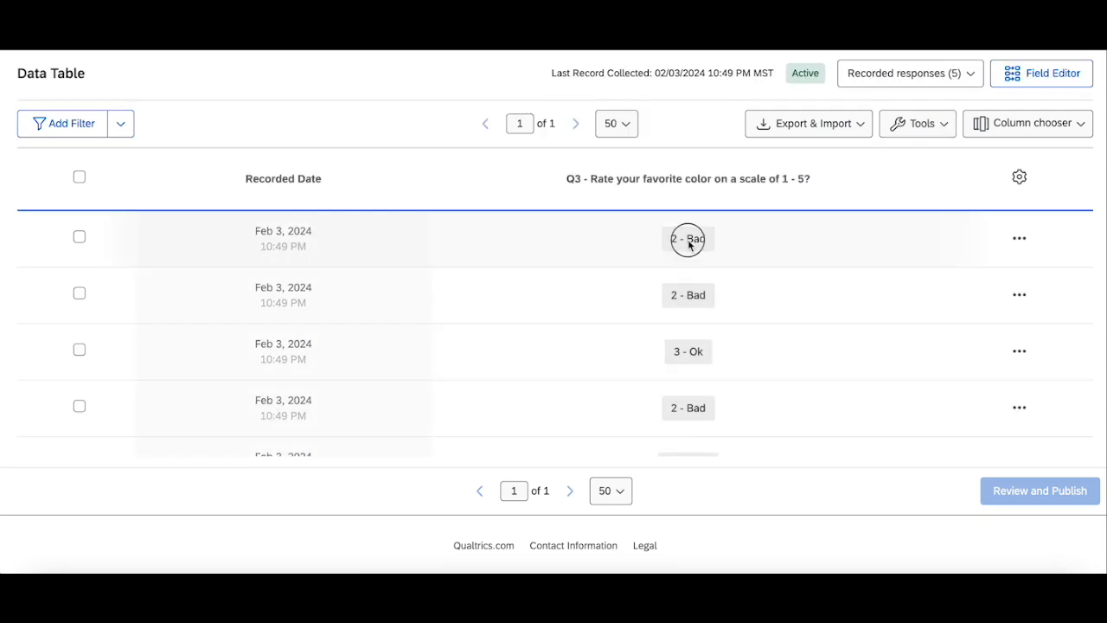
Step: Change the first response's Q3 answer to 4 - Good and publish the data edit
click(690, 243)
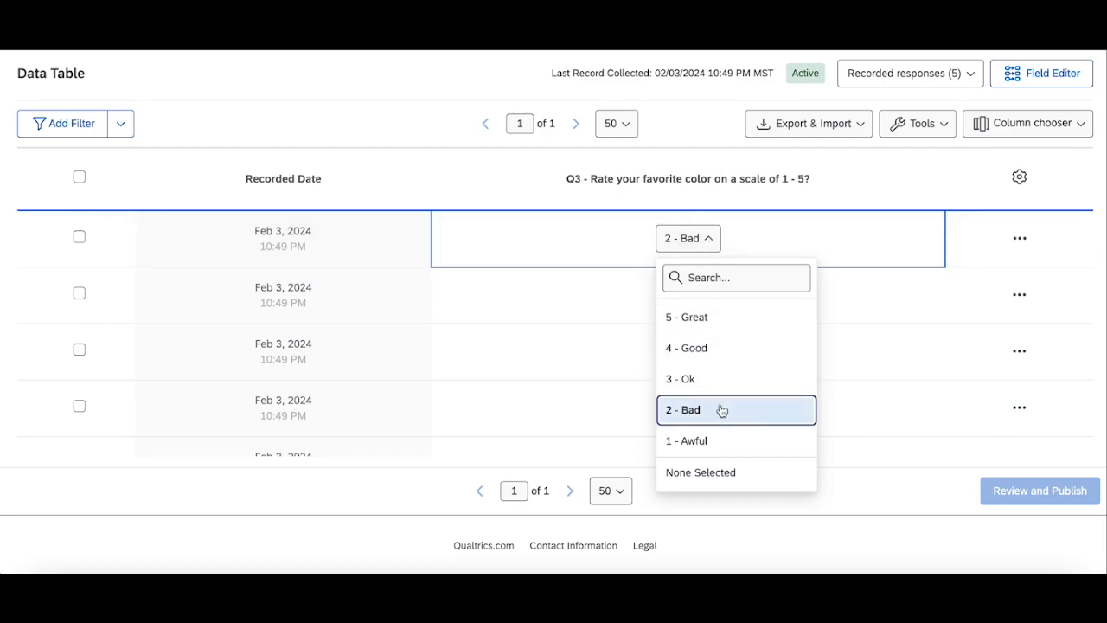
click(702, 348)
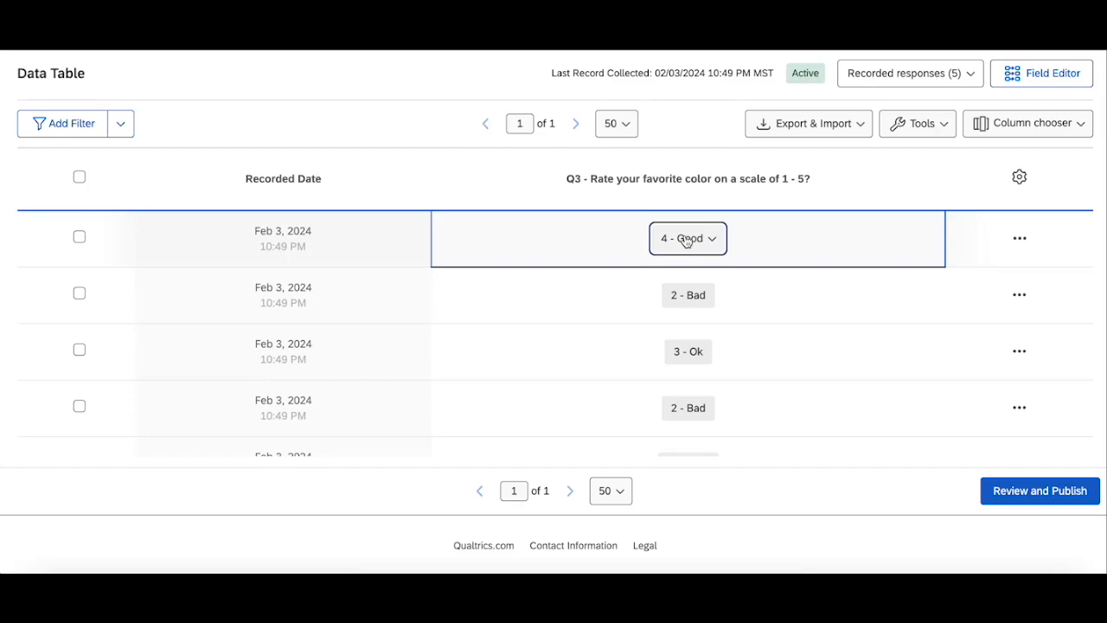
click(1038, 495)
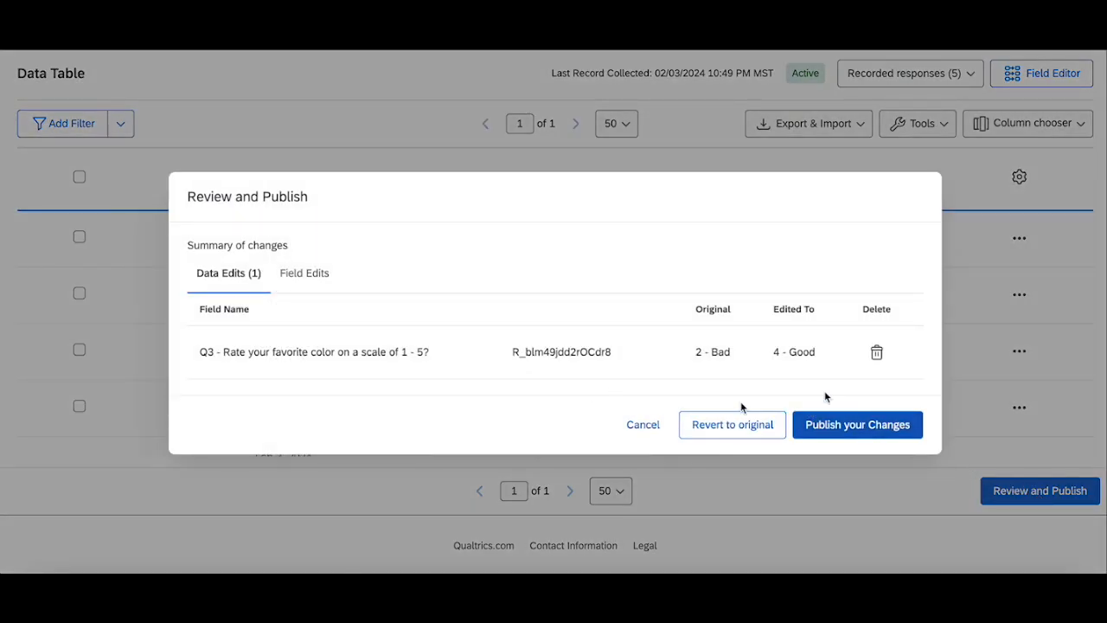
click(896, 429)
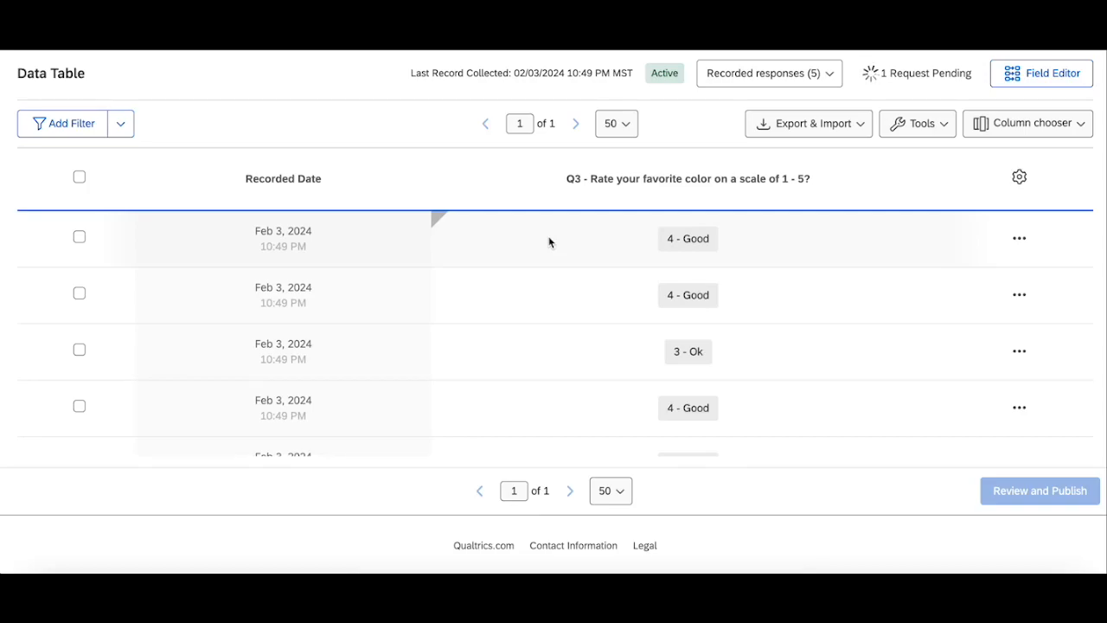
Step: Open the edit details on the first response's changed cell and close them
click(438, 219)
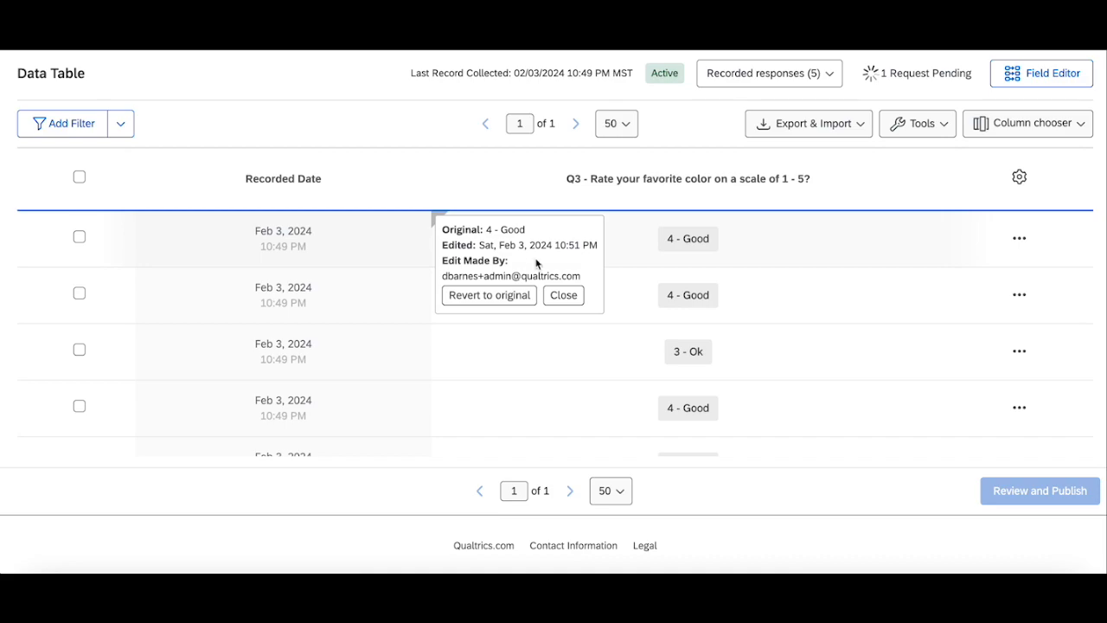
click(631, 257)
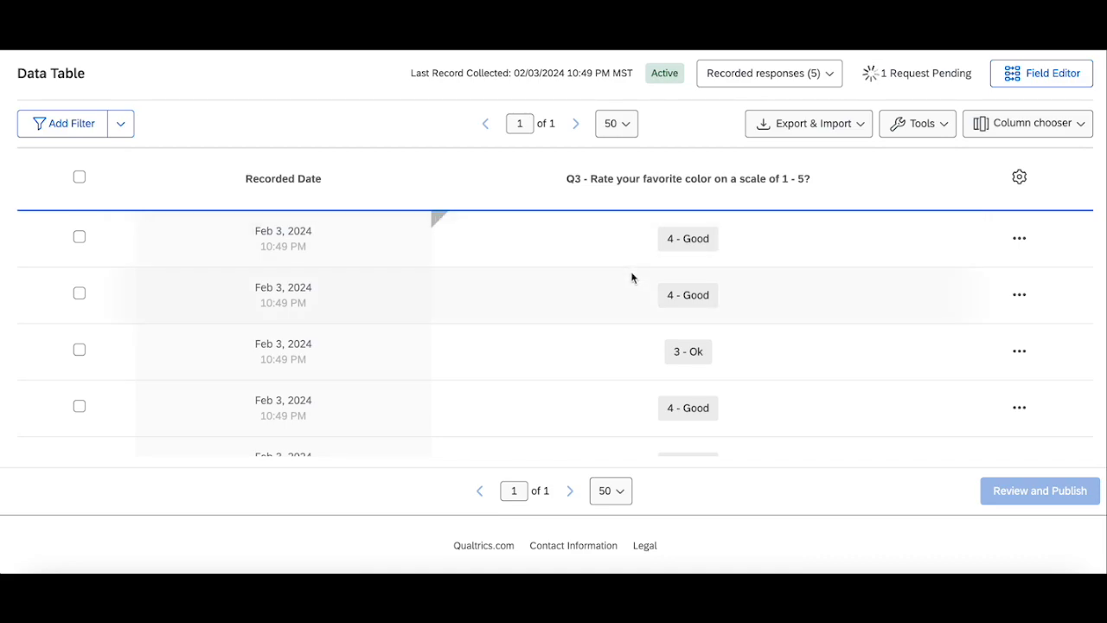
Step: Change the third response's Q3 answer to 1 - Awful and publish the data edit
click(698, 357)
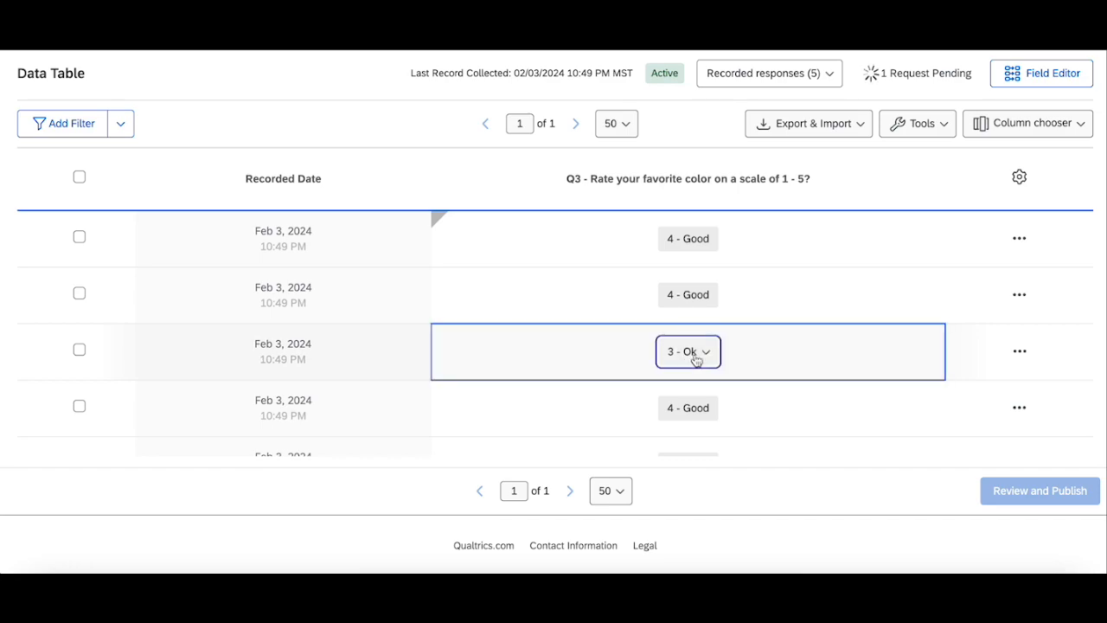
click(689, 355)
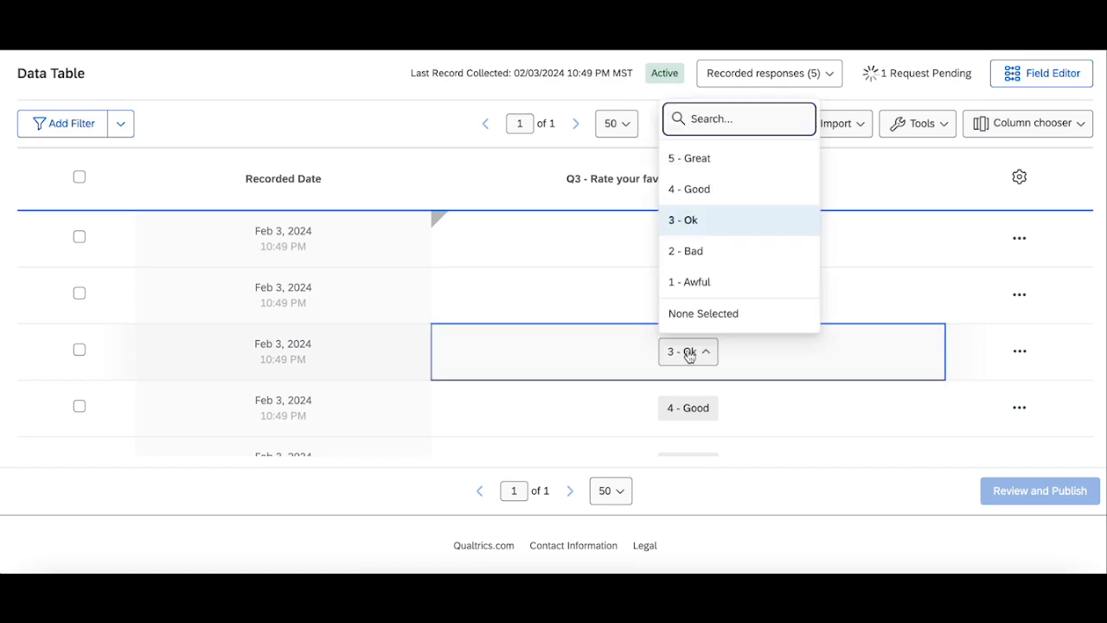
click(707, 280)
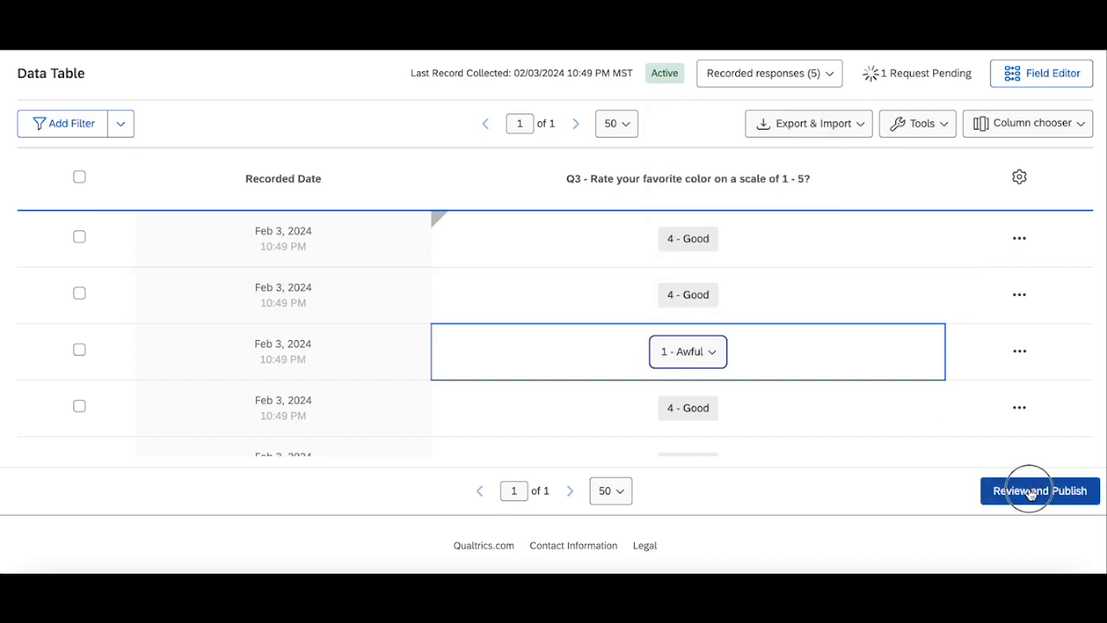
click(1026, 491)
click(881, 424)
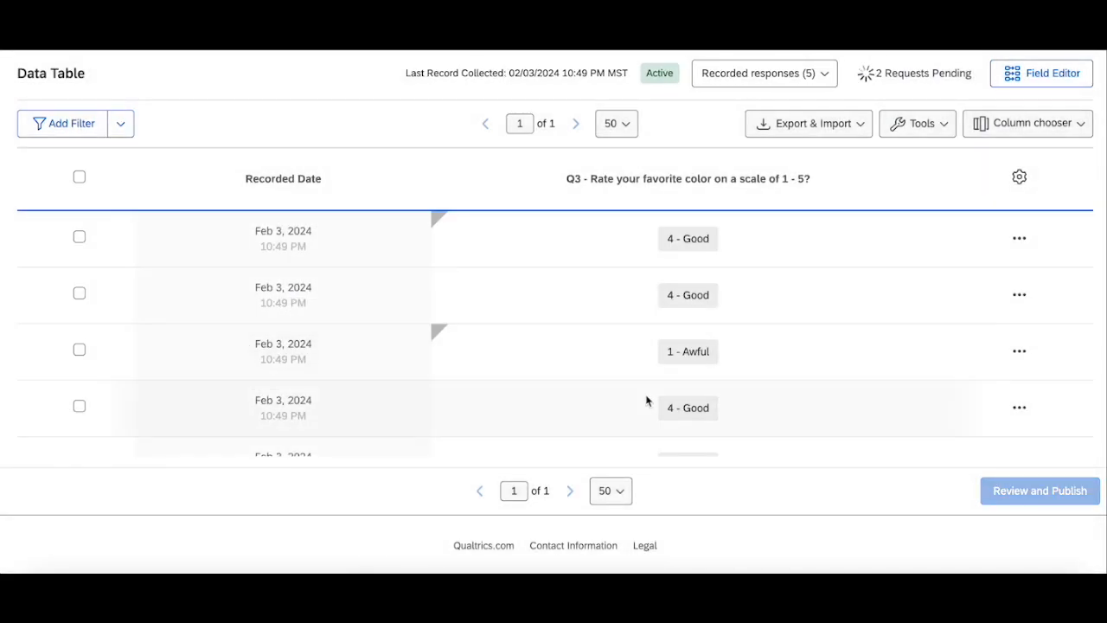
Step: Filter the data table to show only responses whose Q3 answer is 4 - Good
scroll(648, 400, down, 1)
scroll(648, 400, up, 1)
scroll(518, 287, down, 1)
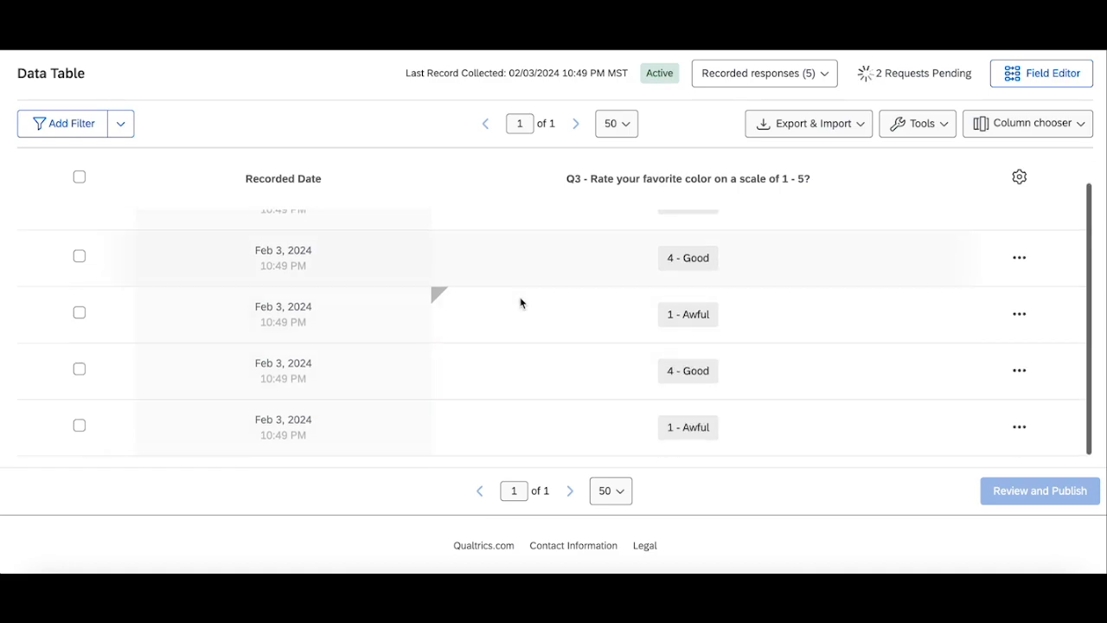
click(61, 126)
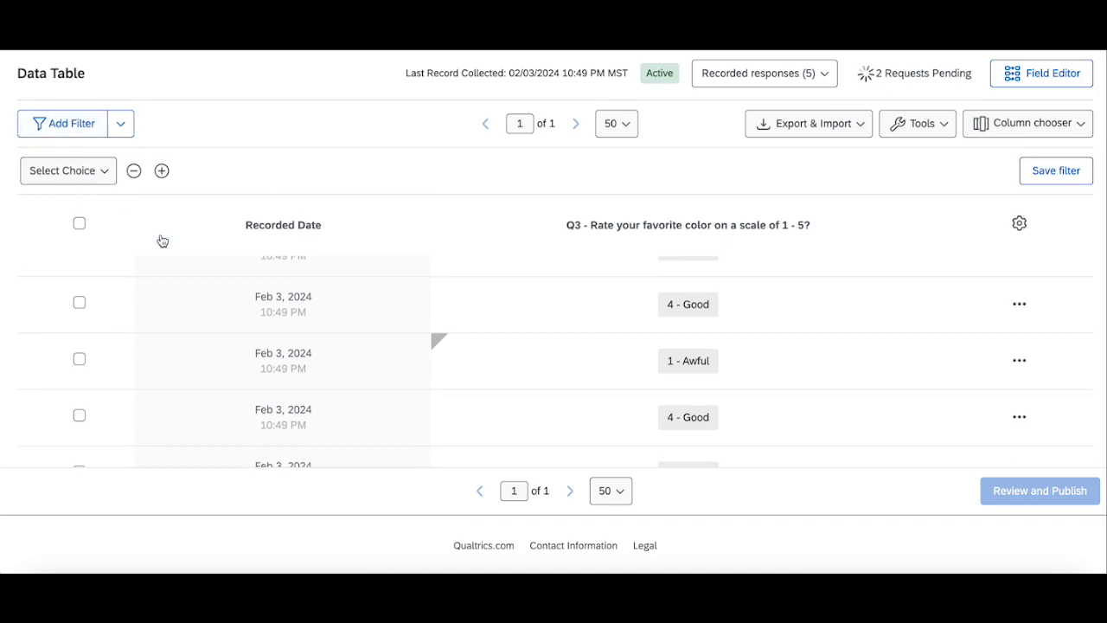
click(69, 171)
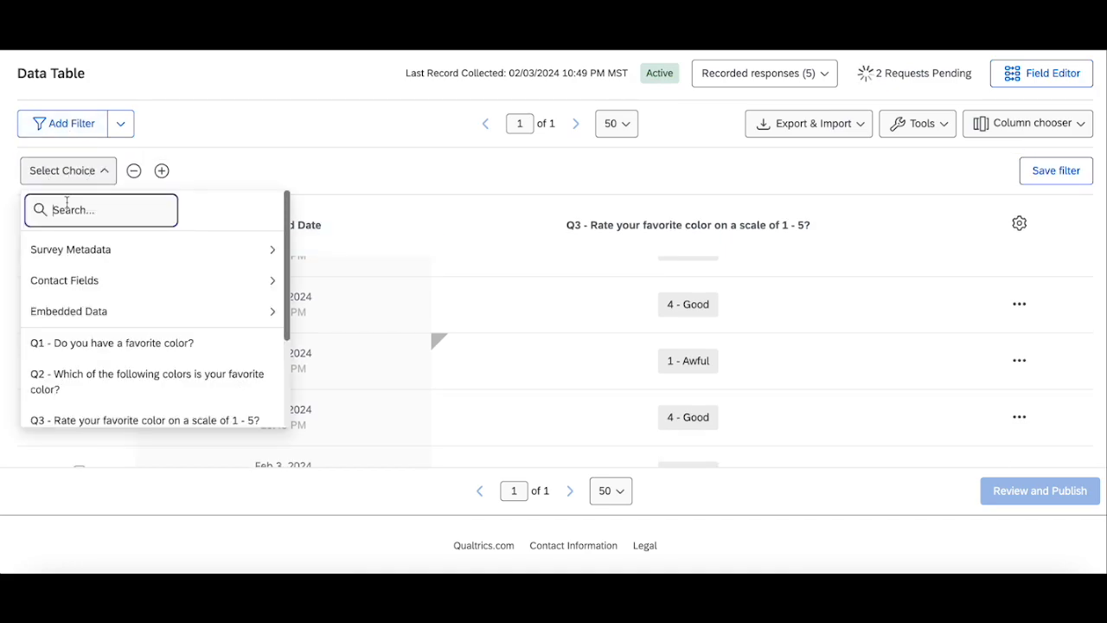
click(112, 421)
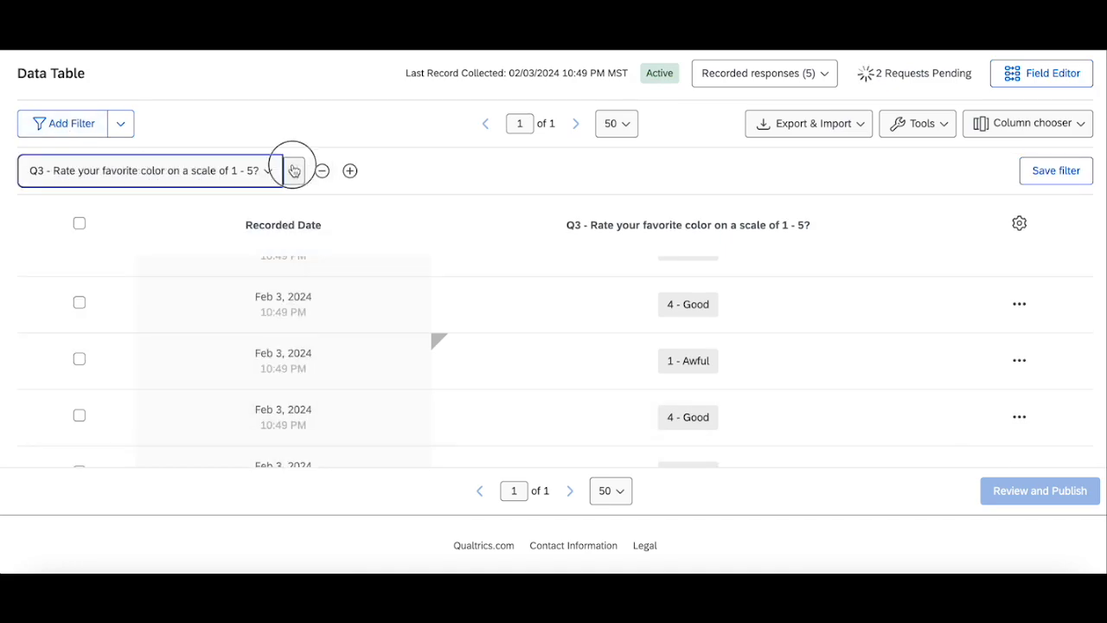
click(293, 171)
click(320, 245)
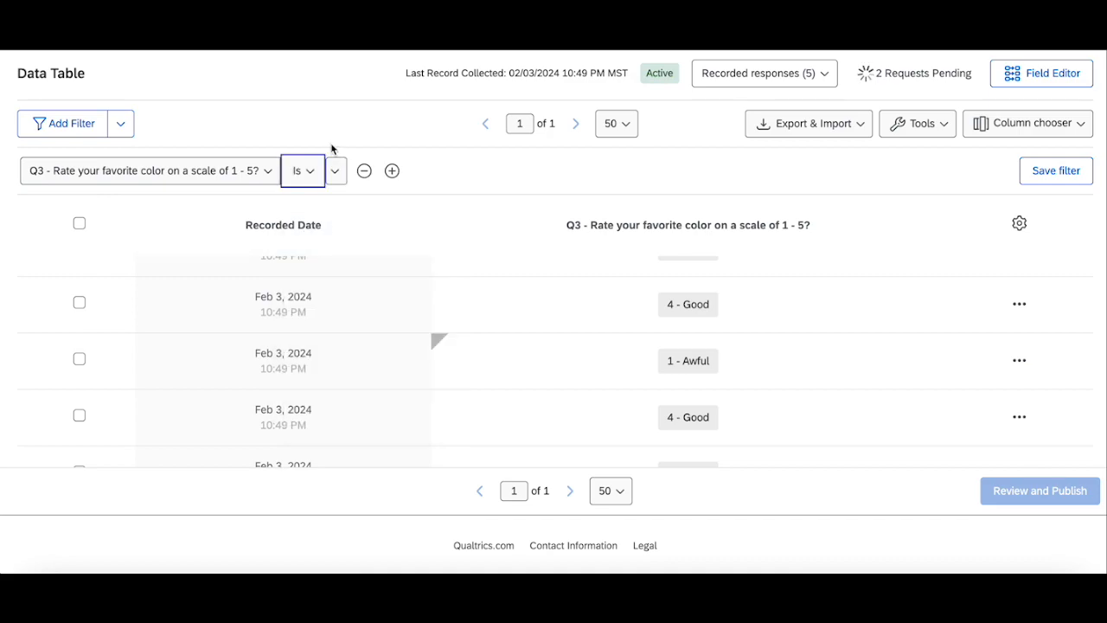
click(337, 172)
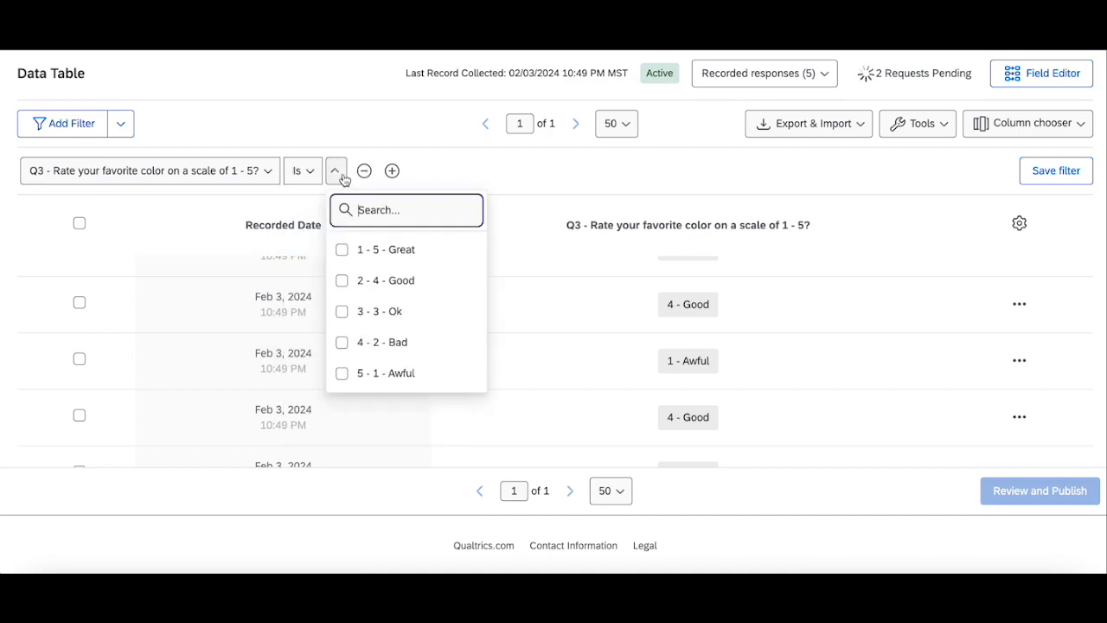
click(393, 281)
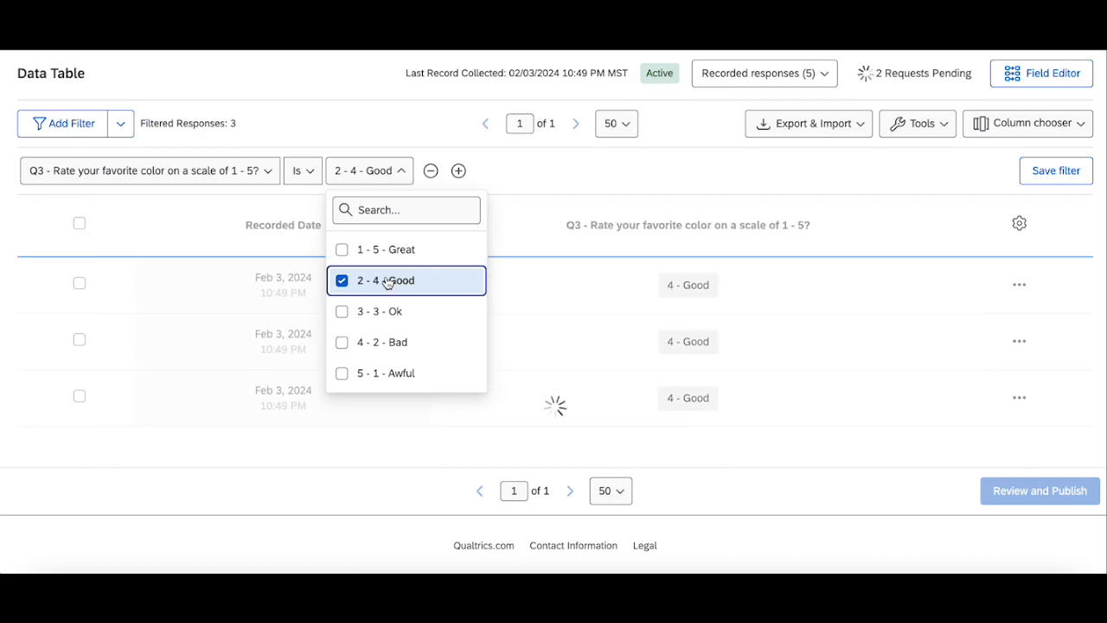
click(556, 170)
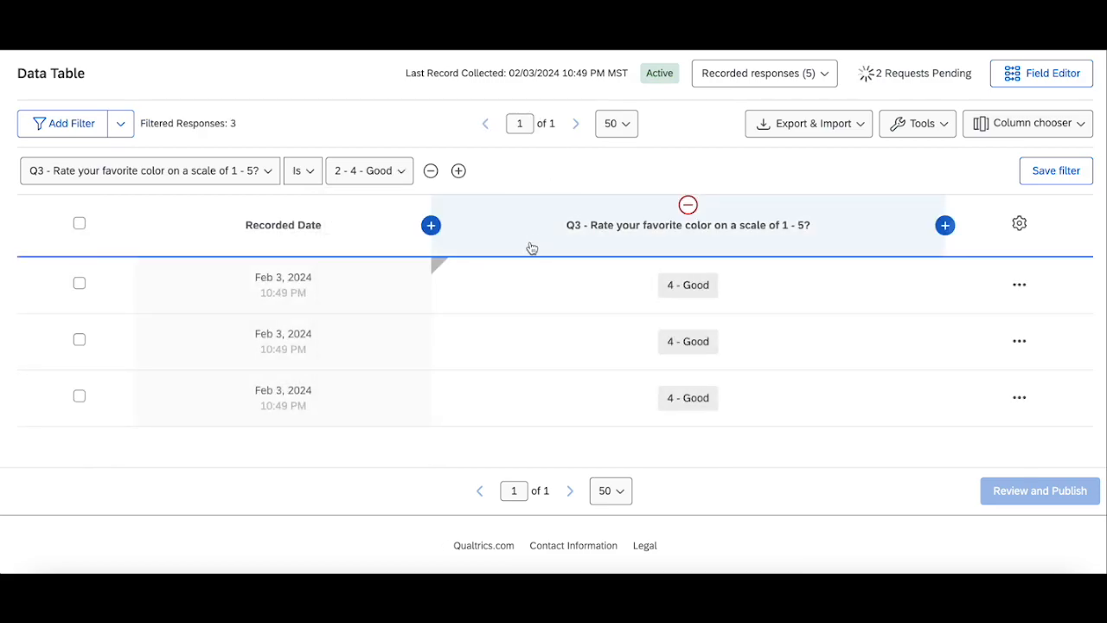
Step: Select all filtered responses and bulk-edit their Q3 answer to 2 - Bad
click(79, 224)
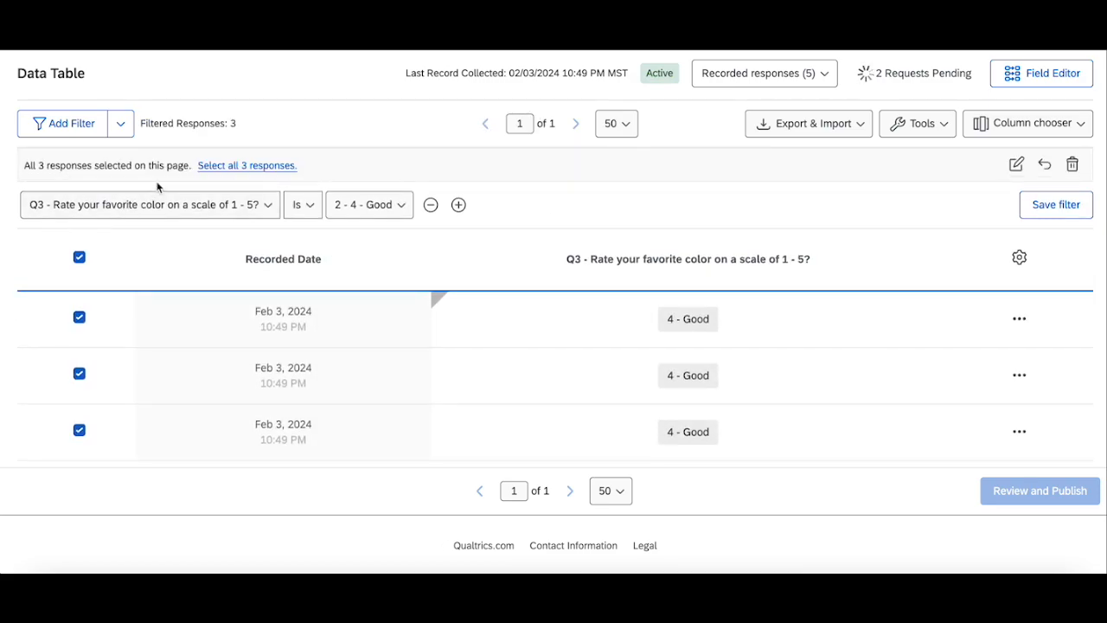
click(1015, 170)
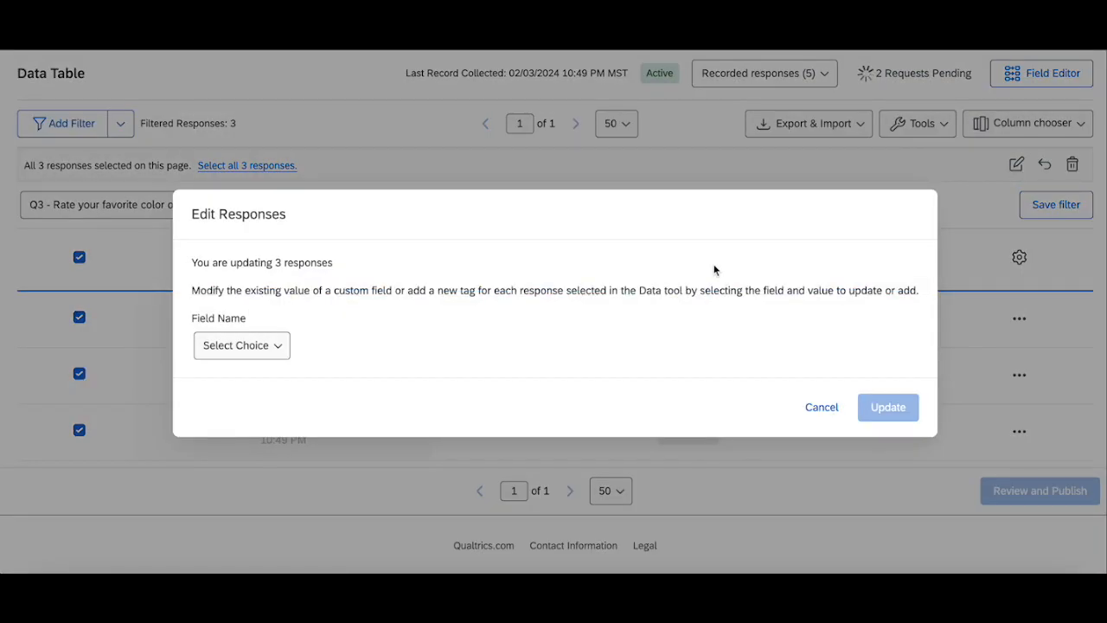
click(271, 346)
click(439, 456)
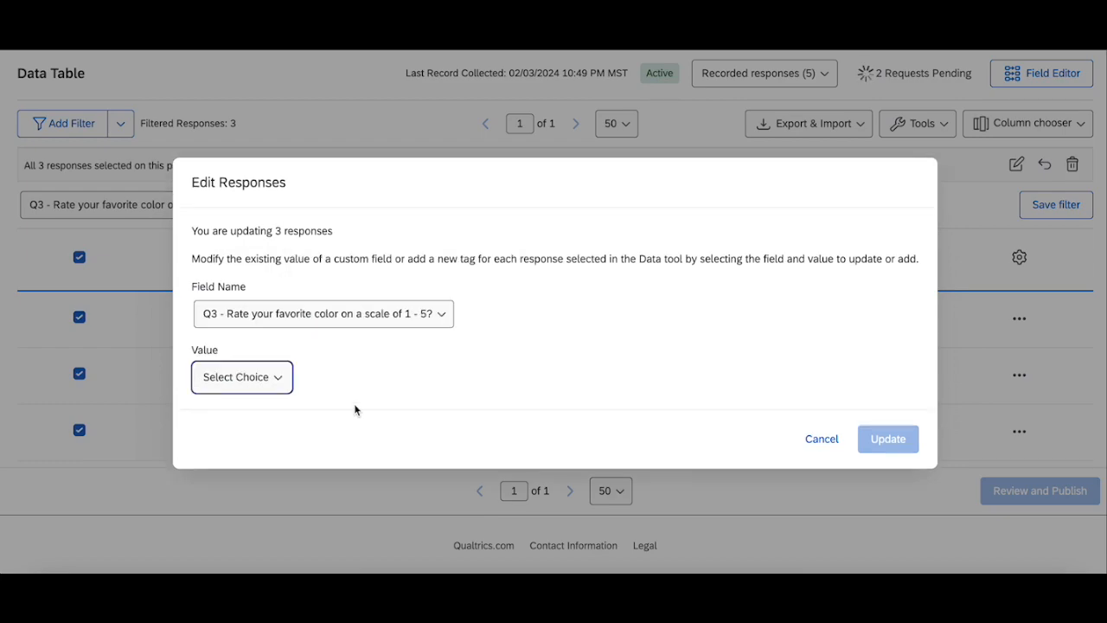
click(256, 377)
click(254, 220)
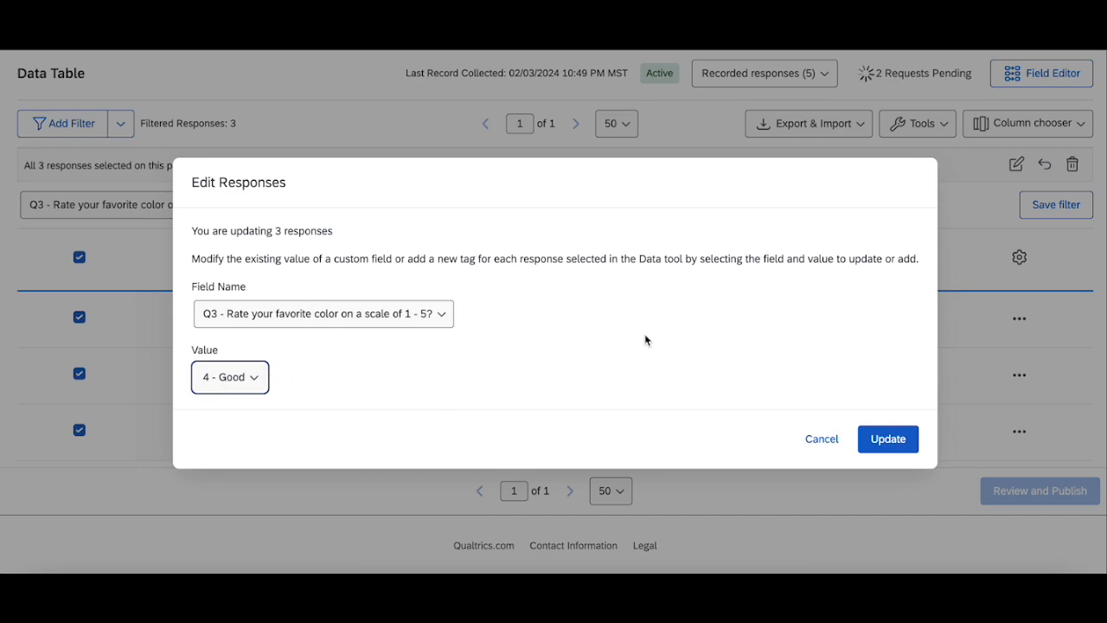
click(235, 377)
click(240, 183)
click(247, 379)
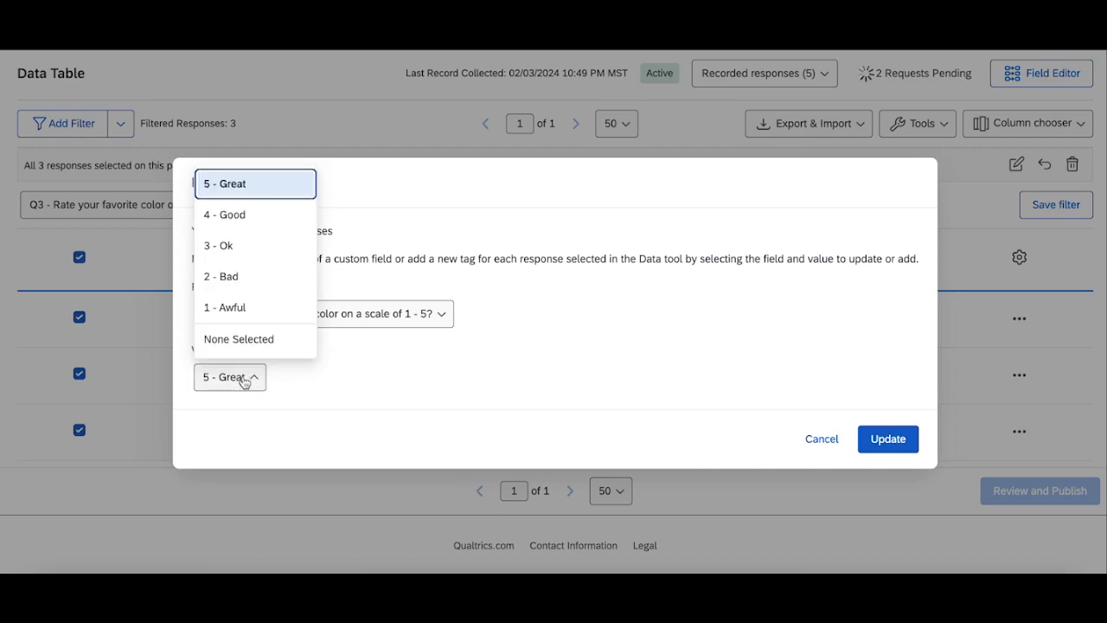
click(245, 282)
click(244, 389)
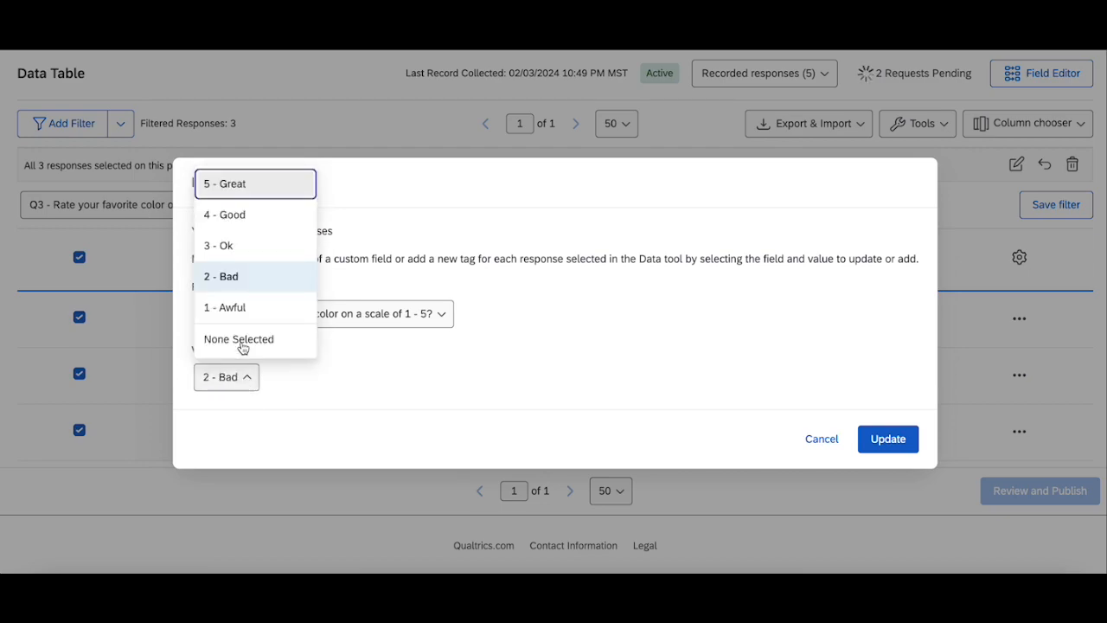
click(240, 282)
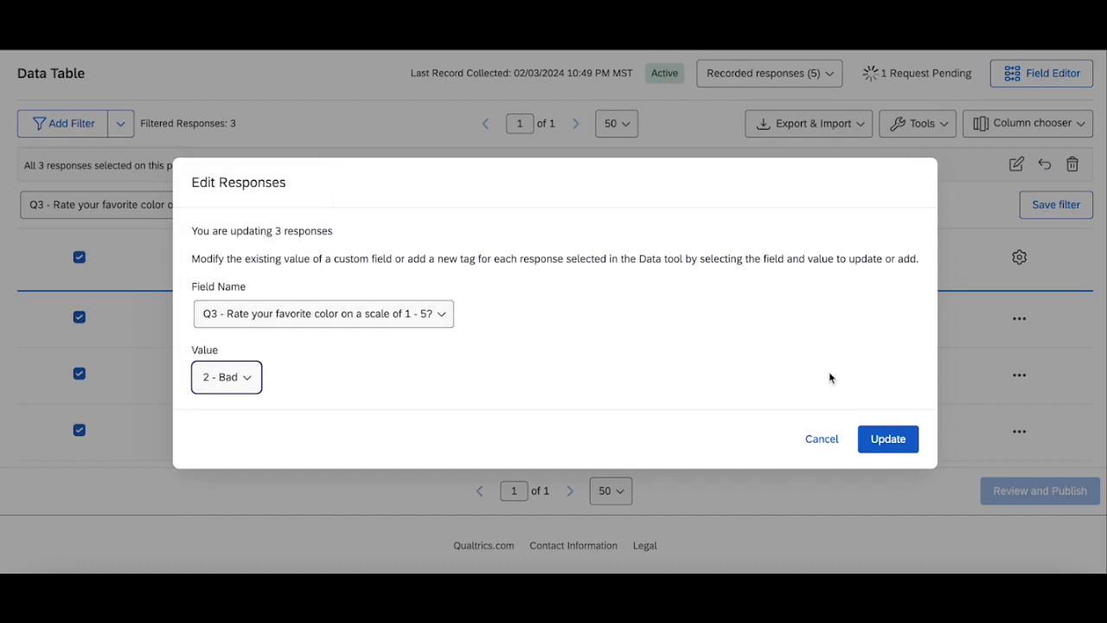
click(889, 443)
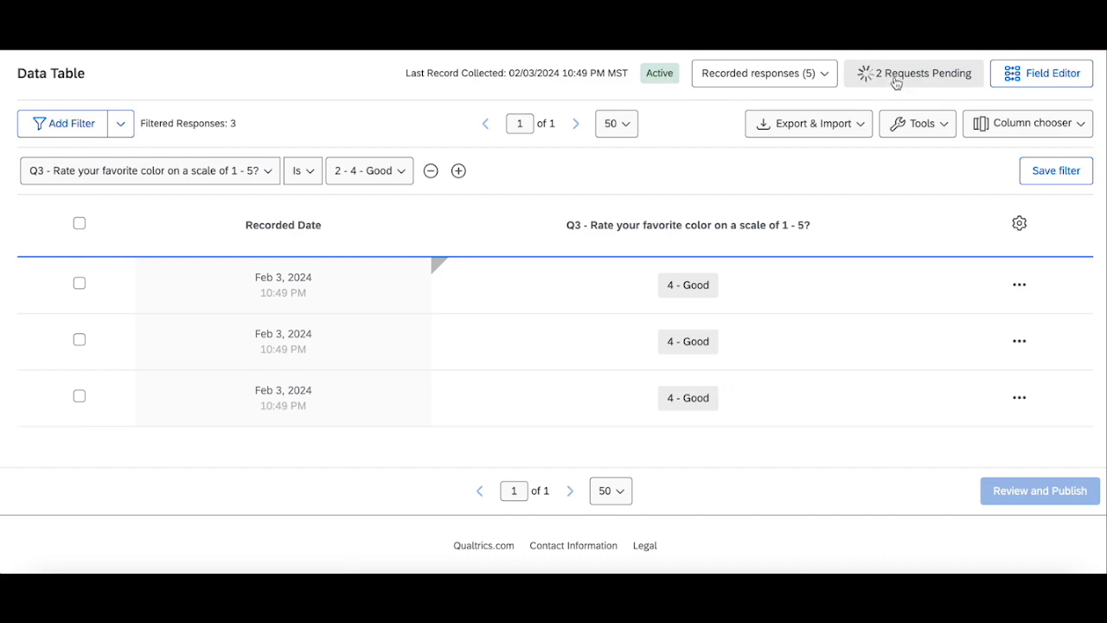
Step: Refresh the account to reload the data table and review the Q3 answers of all responses
scroll(893, 84, up, 3)
click(1045, 68)
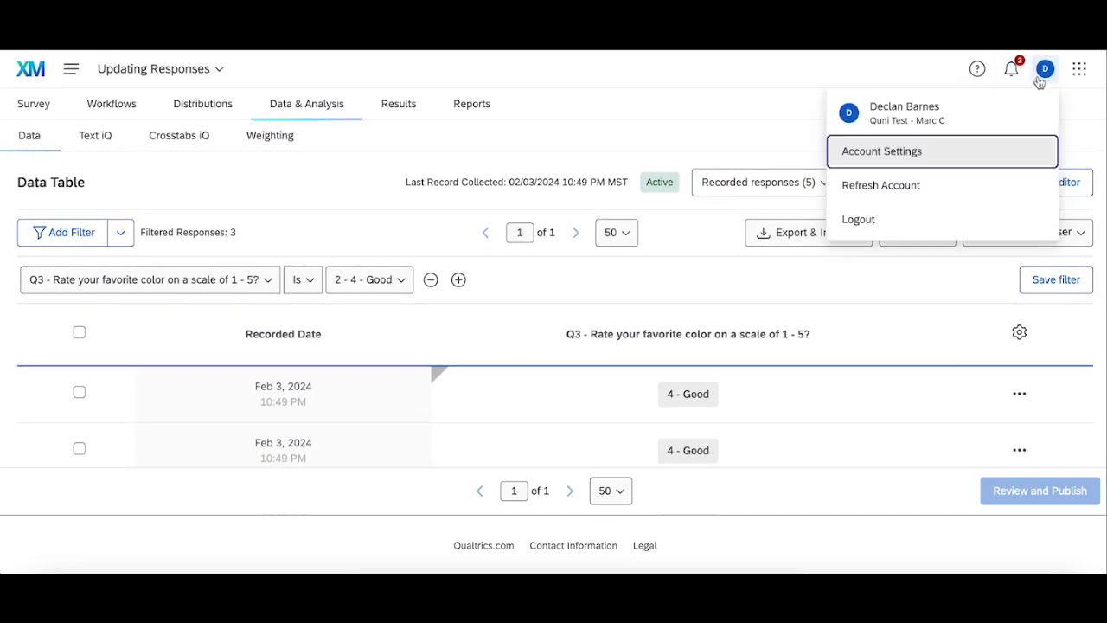
click(898, 176)
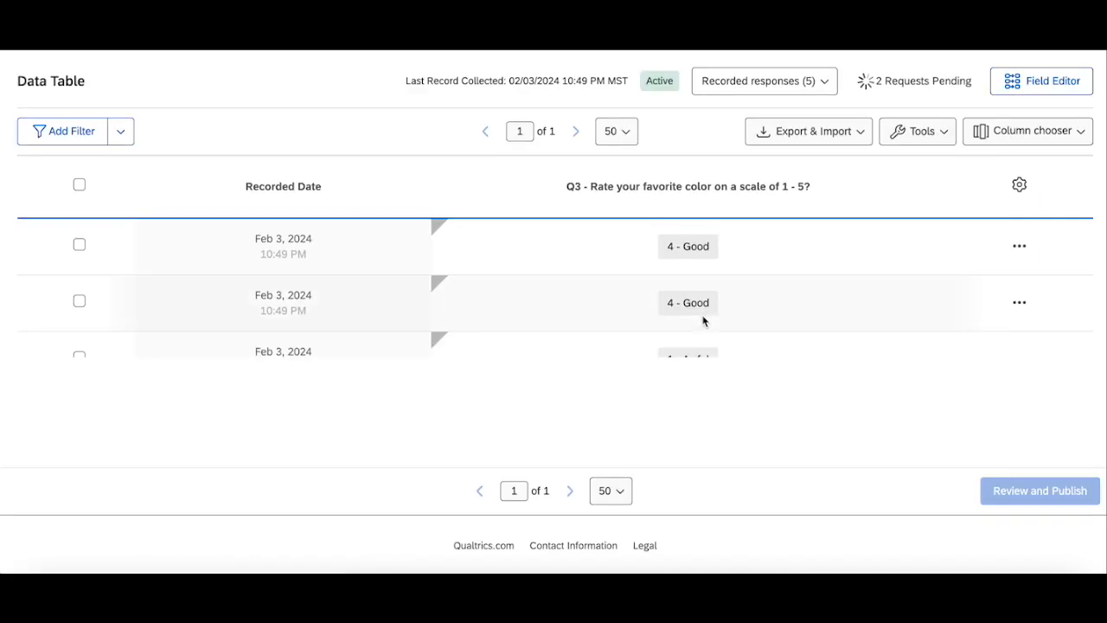
scroll(705, 329, down, 3)
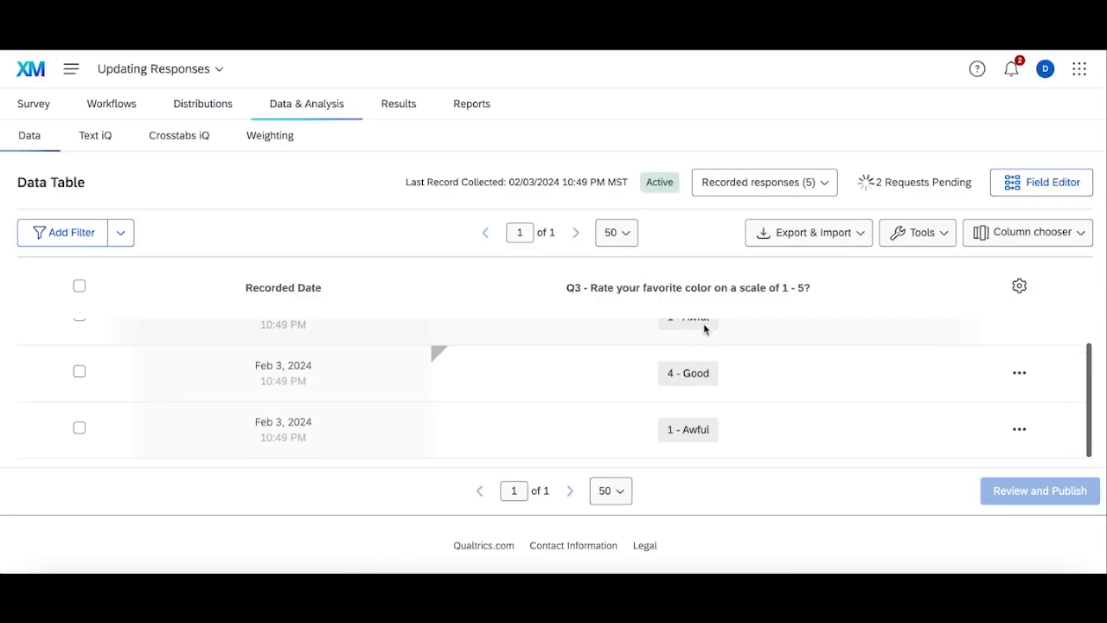
scroll(682, 339, up, 2)
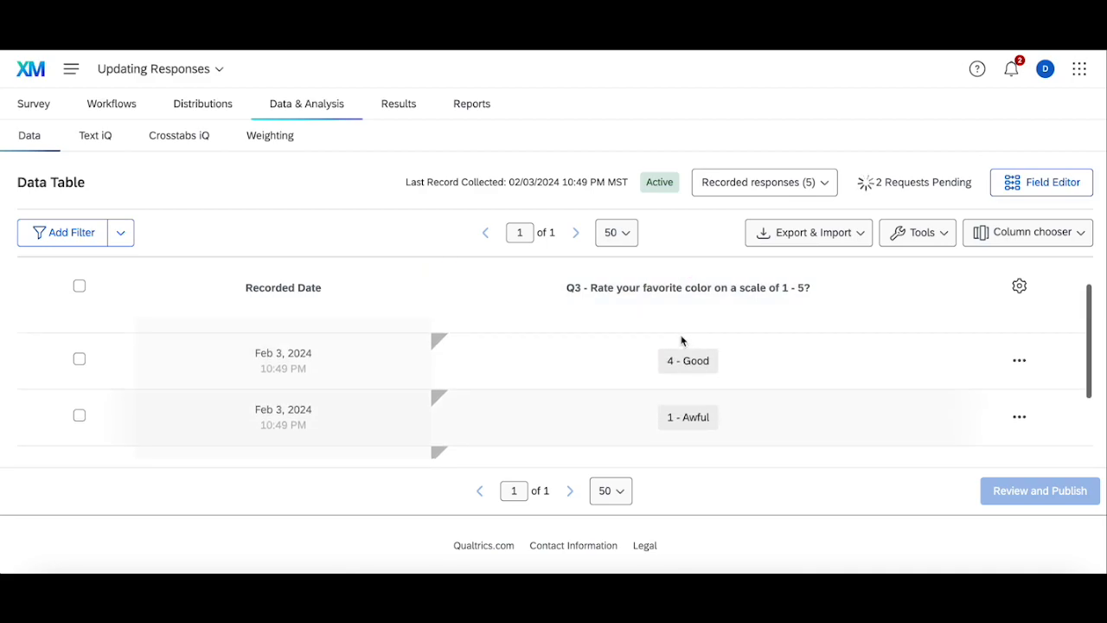
scroll(833, 378, down, 2)
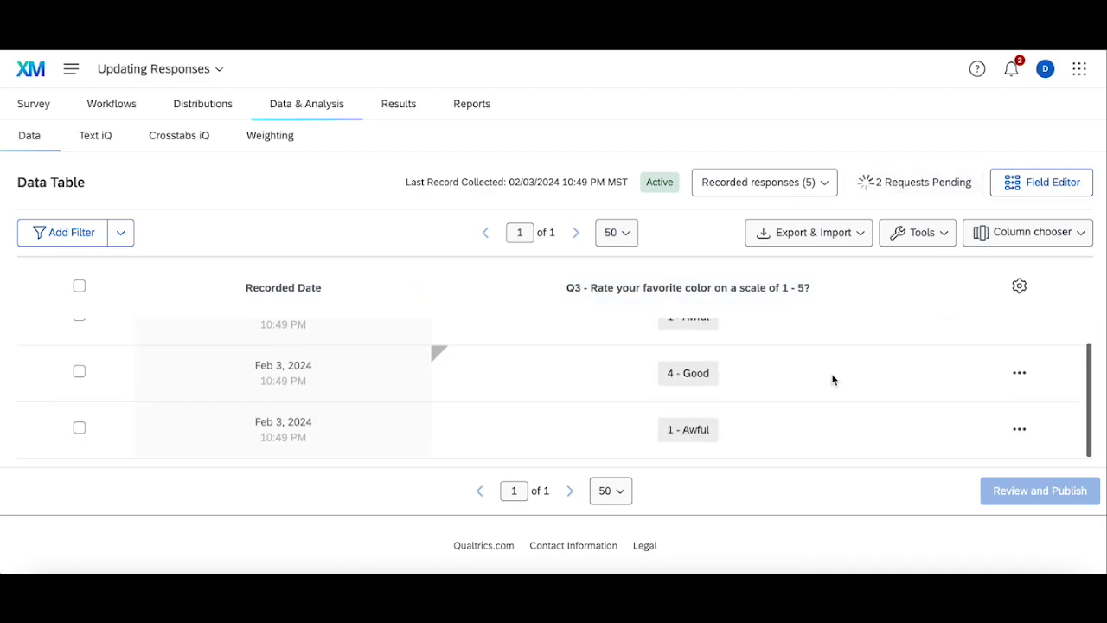
scroll(833, 378, up, 3)
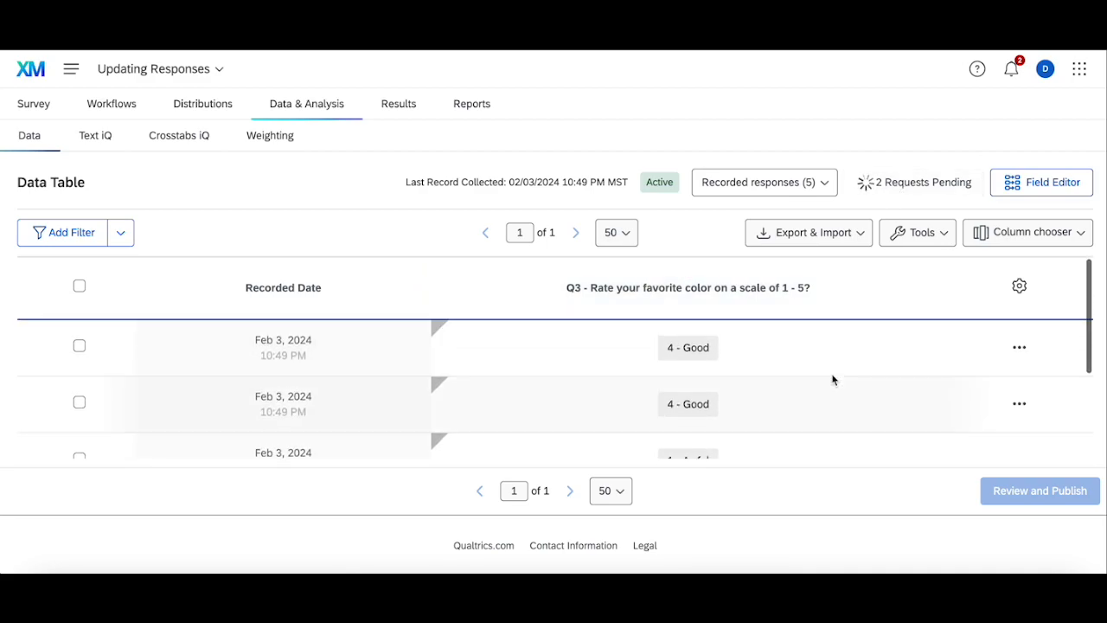
Step: Refresh the account again and review the updated Q3 answers in the data table
mouse_move(477, 294)
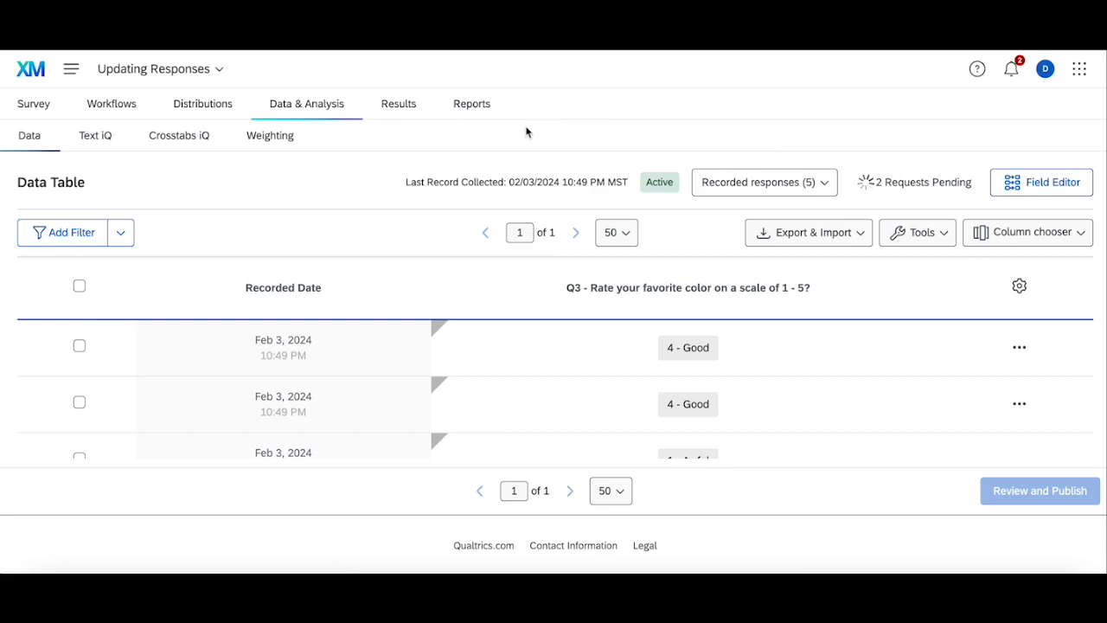
click(1045, 68)
click(981, 179)
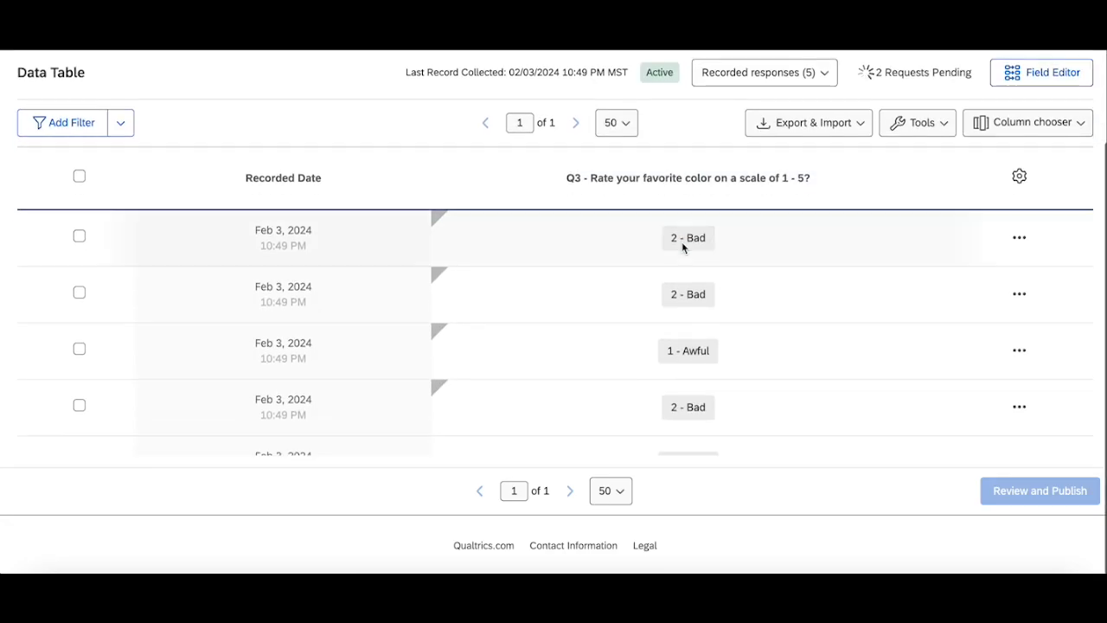
scroll(703, 407, down, 2)
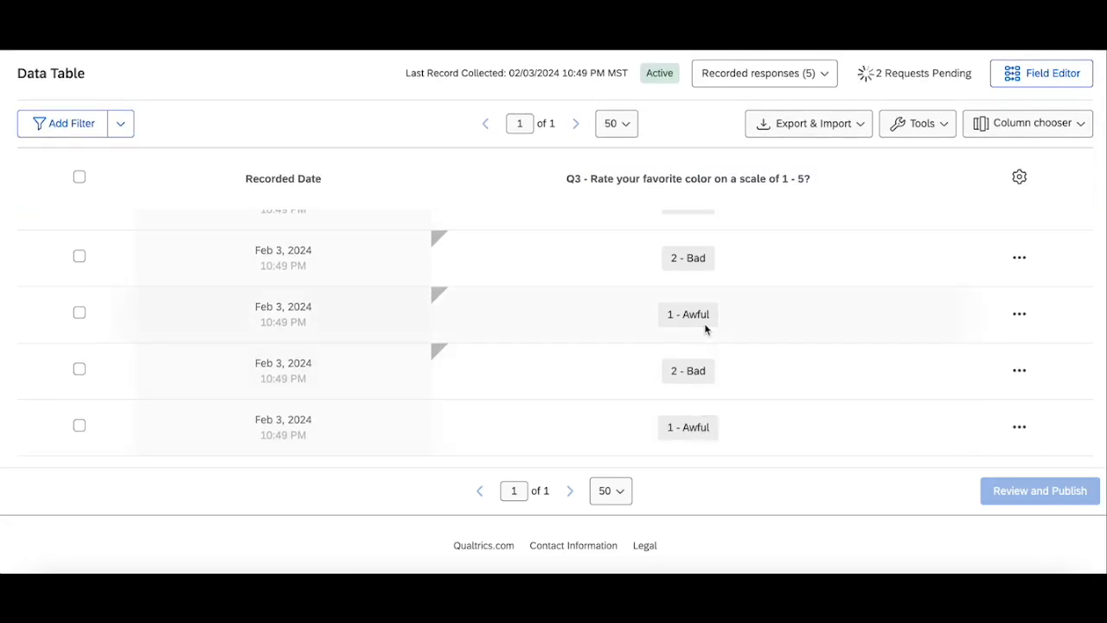
scroll(704, 325, up, 2)
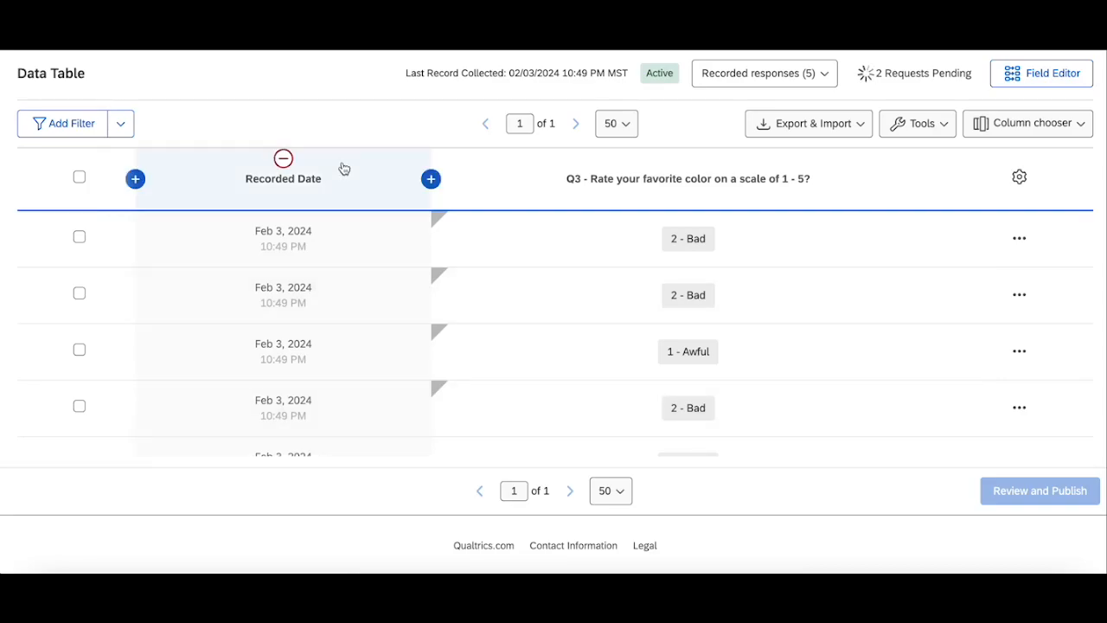
scroll(340, 168, up, 2)
click(35, 101)
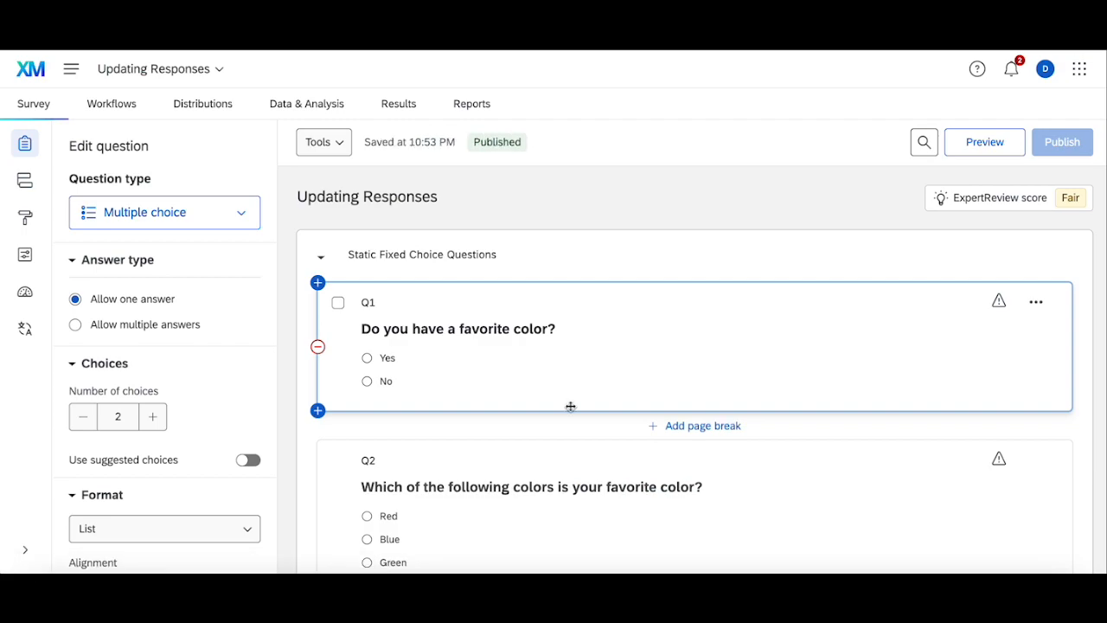
scroll(571, 407, down, 2)
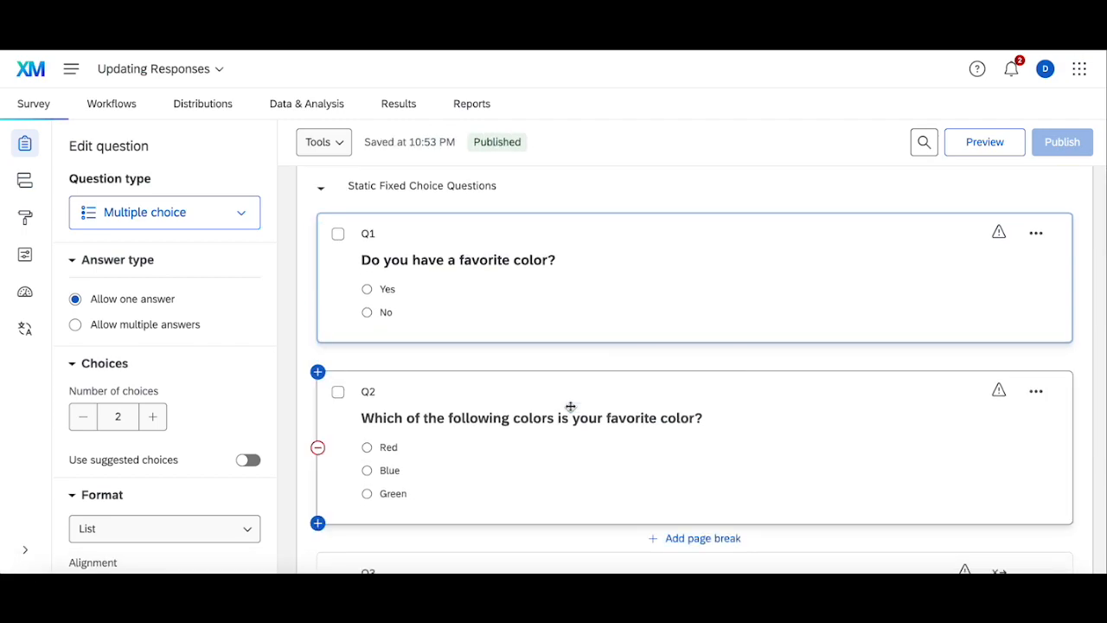
click(308, 101)
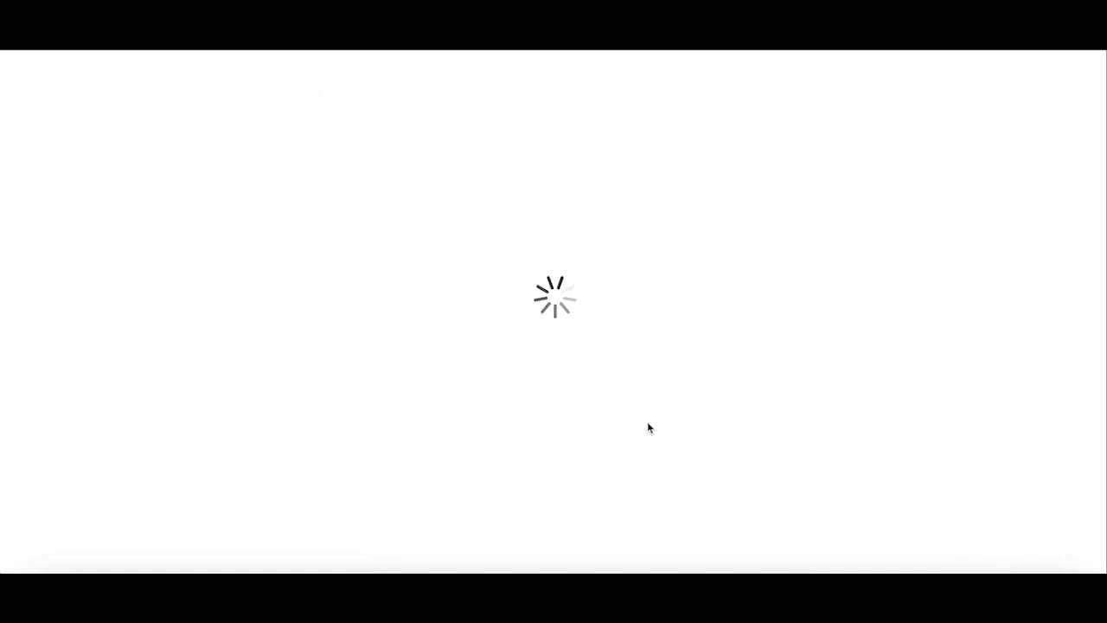
Step: Open the first response's Q3 answer choices and close them without changing the answer
click(695, 360)
click(707, 353)
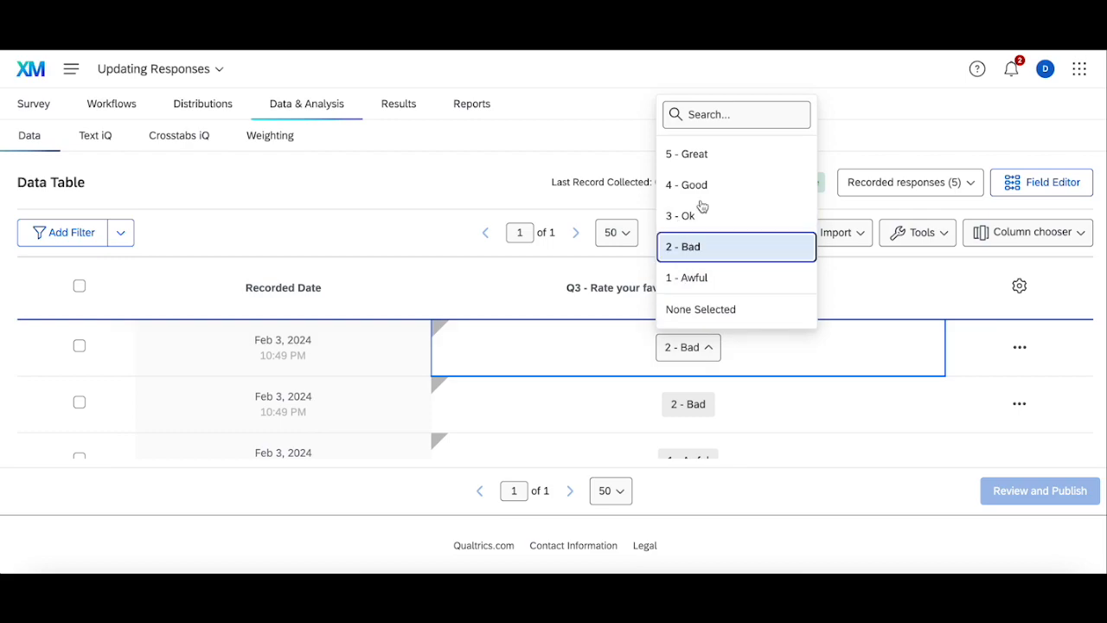
click(342, 230)
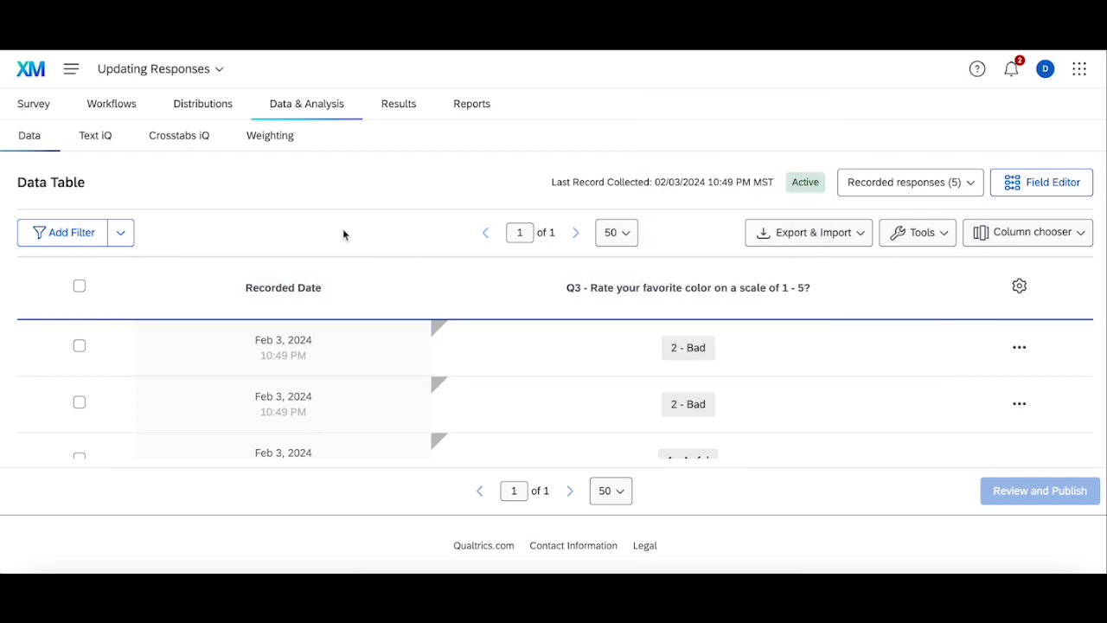
Step: Filter the data table again to show only responses whose Q3 answer is 4 - Good
mouse_move(664, 288)
click(62, 232)
click(68, 280)
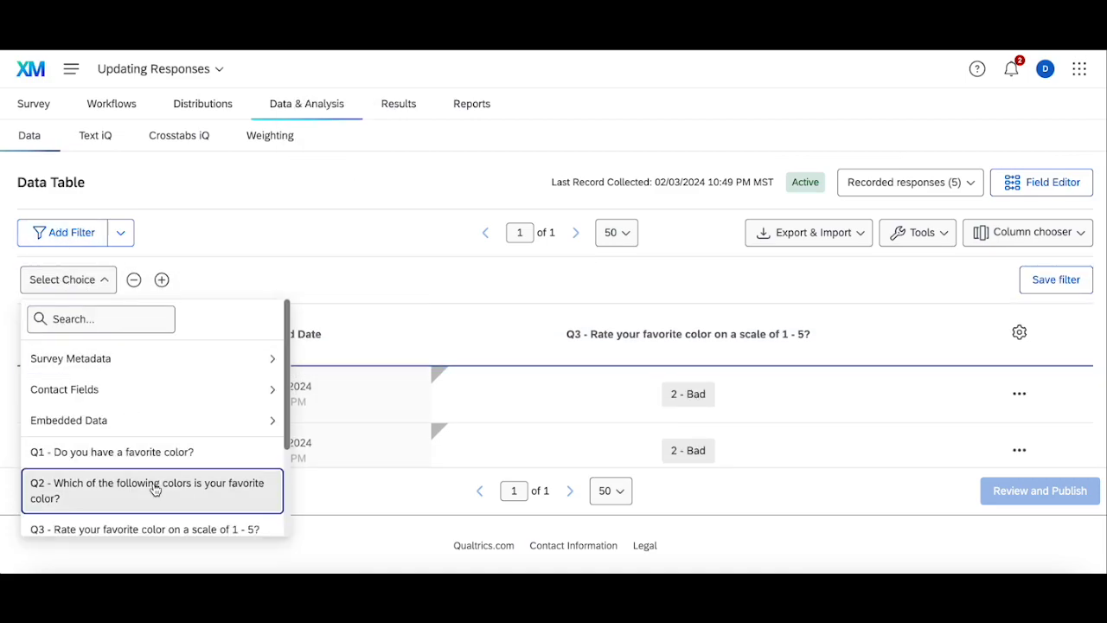
click(156, 525)
click(296, 284)
click(443, 217)
click(294, 281)
click(301, 363)
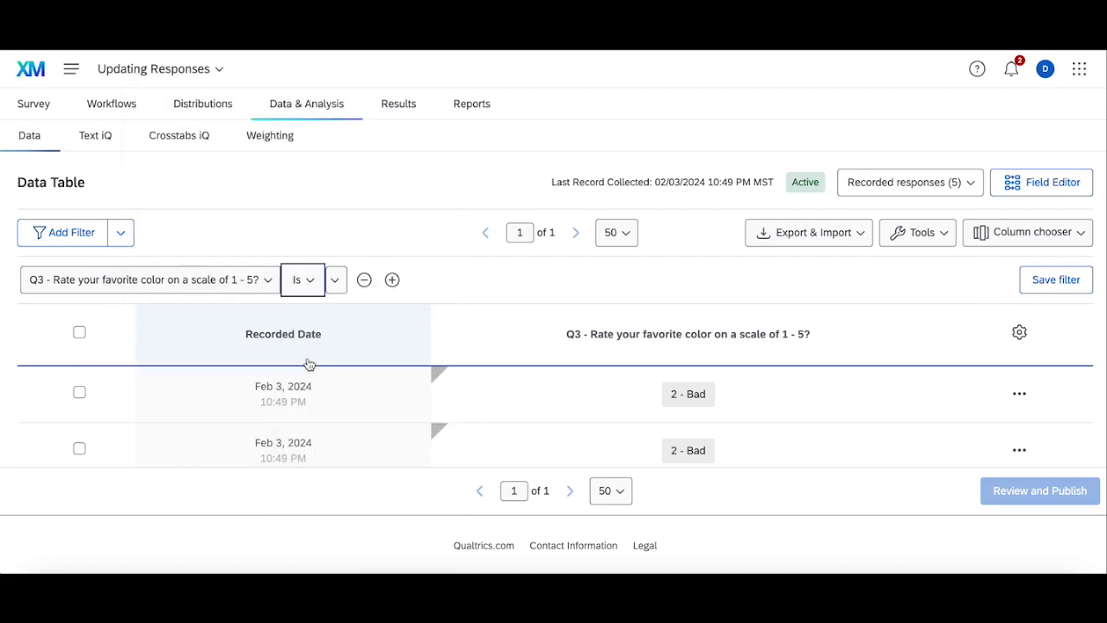
click(334, 280)
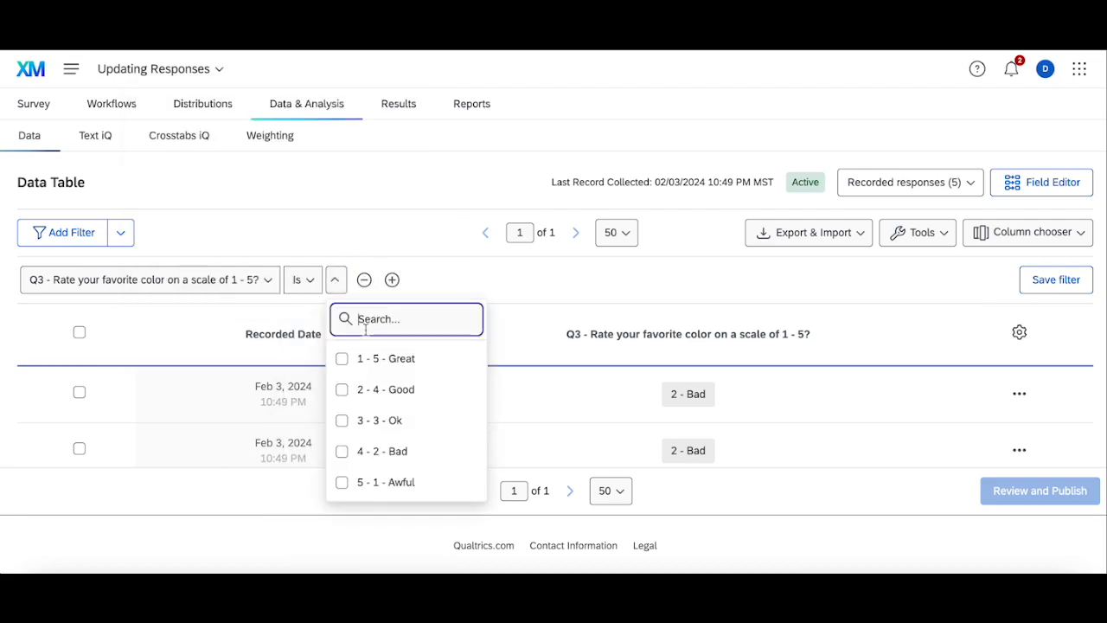
click(385, 398)
click(403, 237)
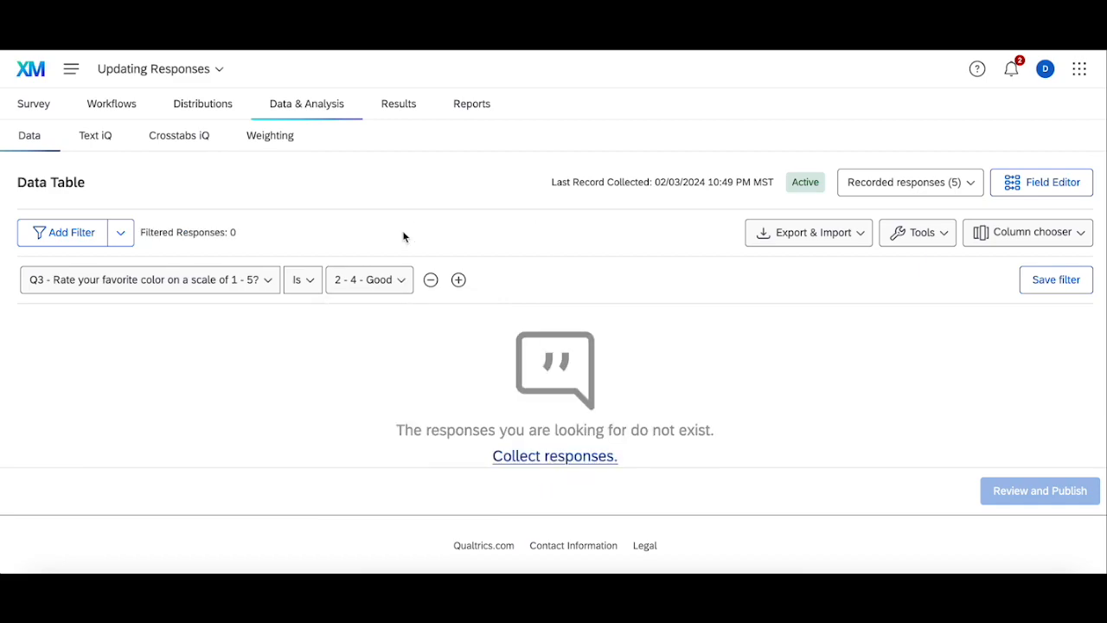
Step: Change the Q3 filter value so the data table shows only responses answered 4 - 2 - Bad
click(381, 279)
click(396, 450)
click(395, 387)
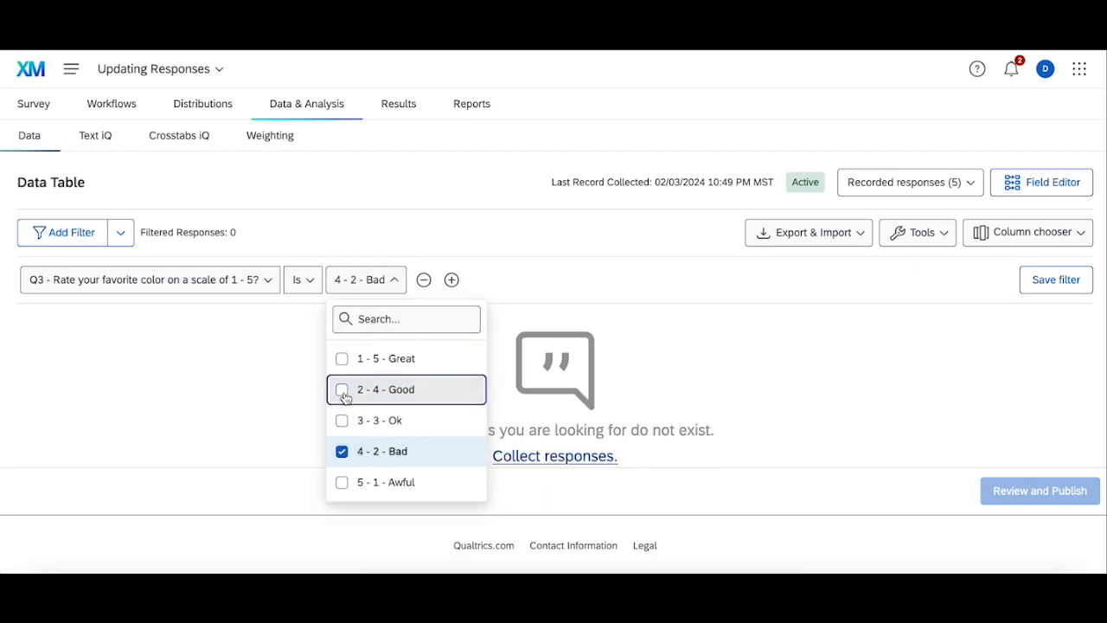
click(436, 215)
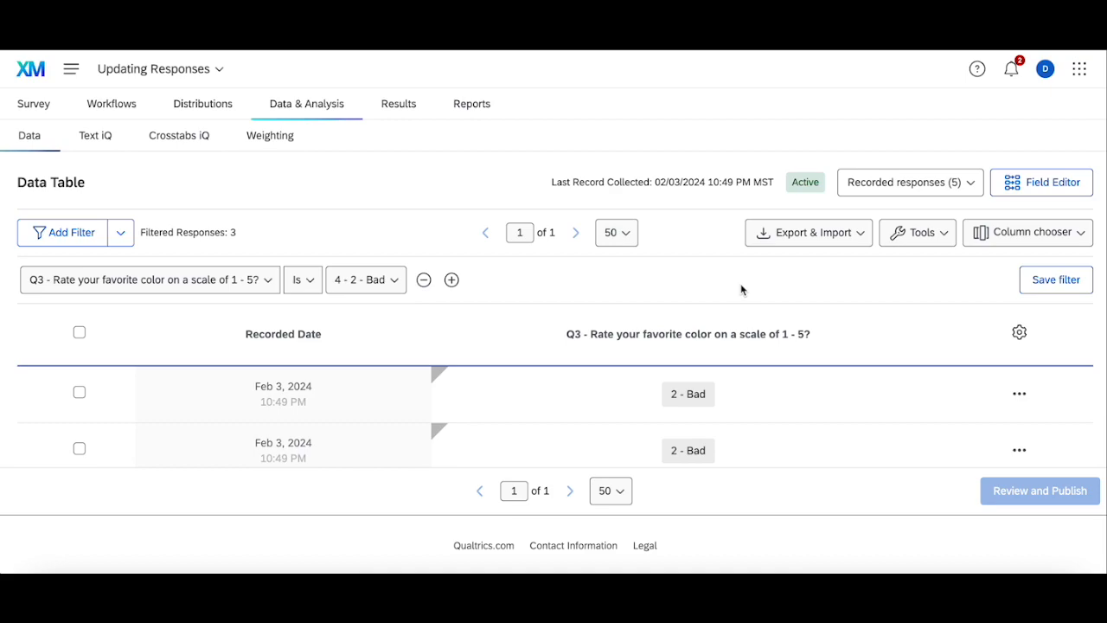
Step: Select all filtered responses, open the bulk Edit Responses dialog and its field list, then cancel
click(78, 332)
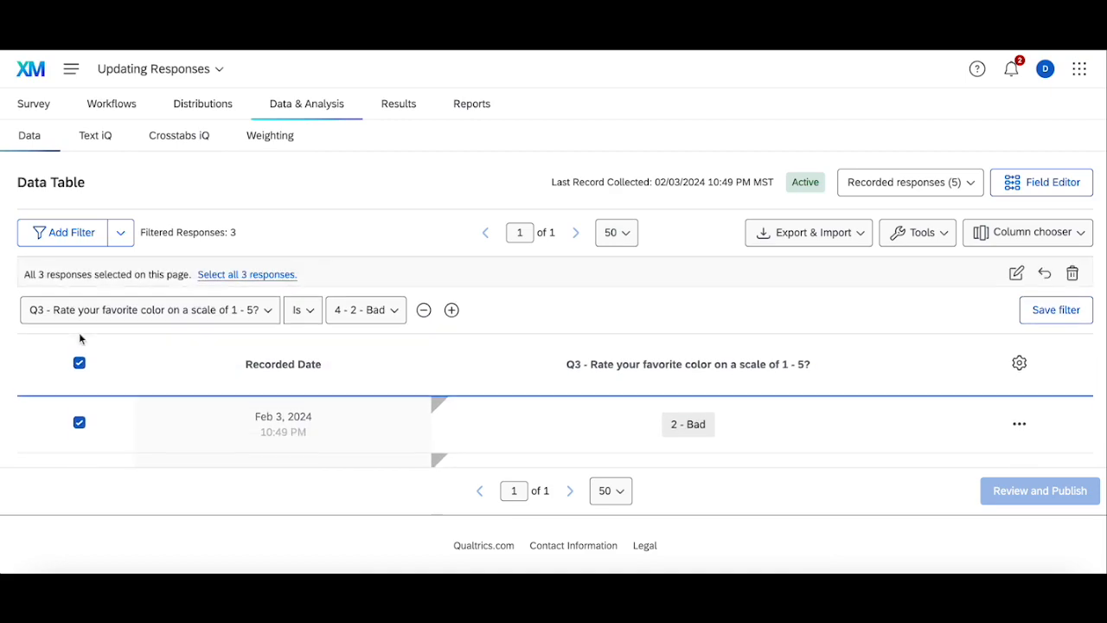
click(1017, 274)
click(280, 356)
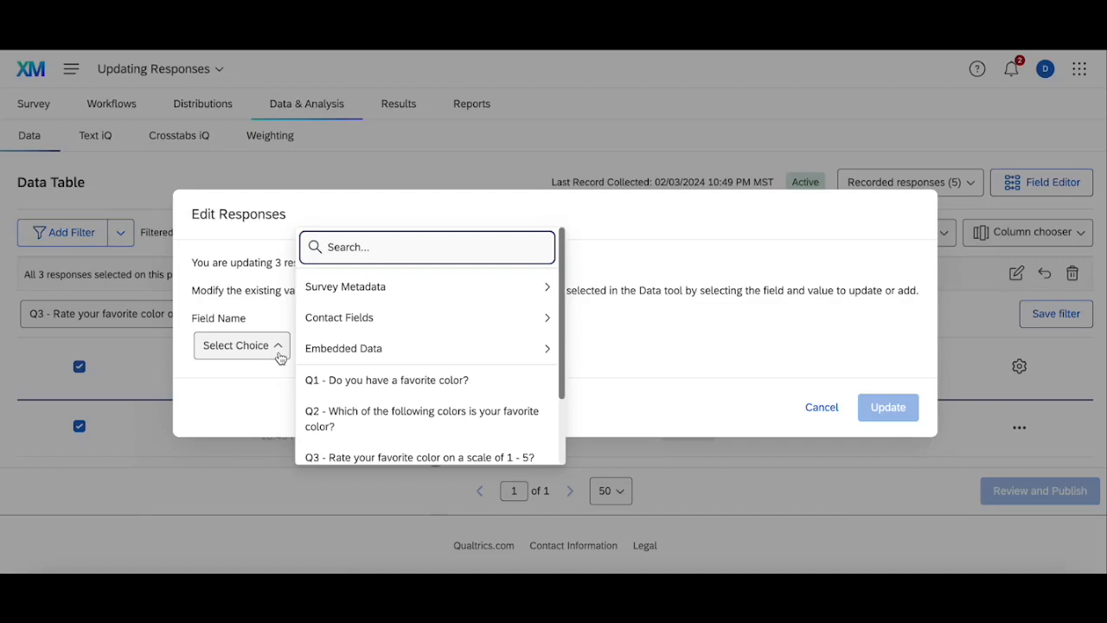
click(807, 403)
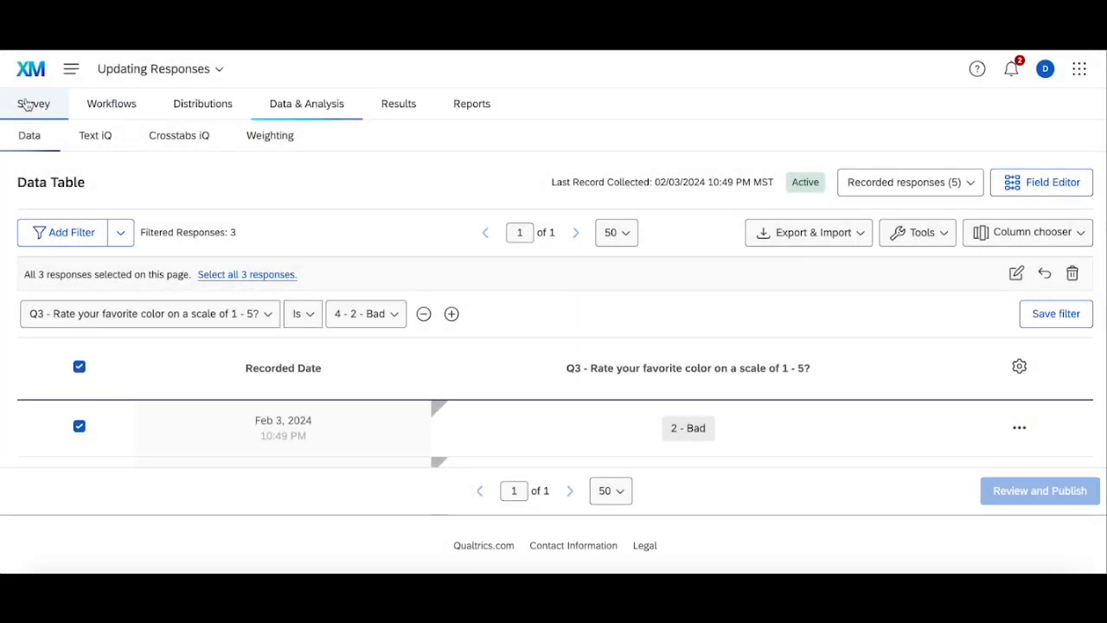
Step: Switch to the survey editor
click(27, 105)
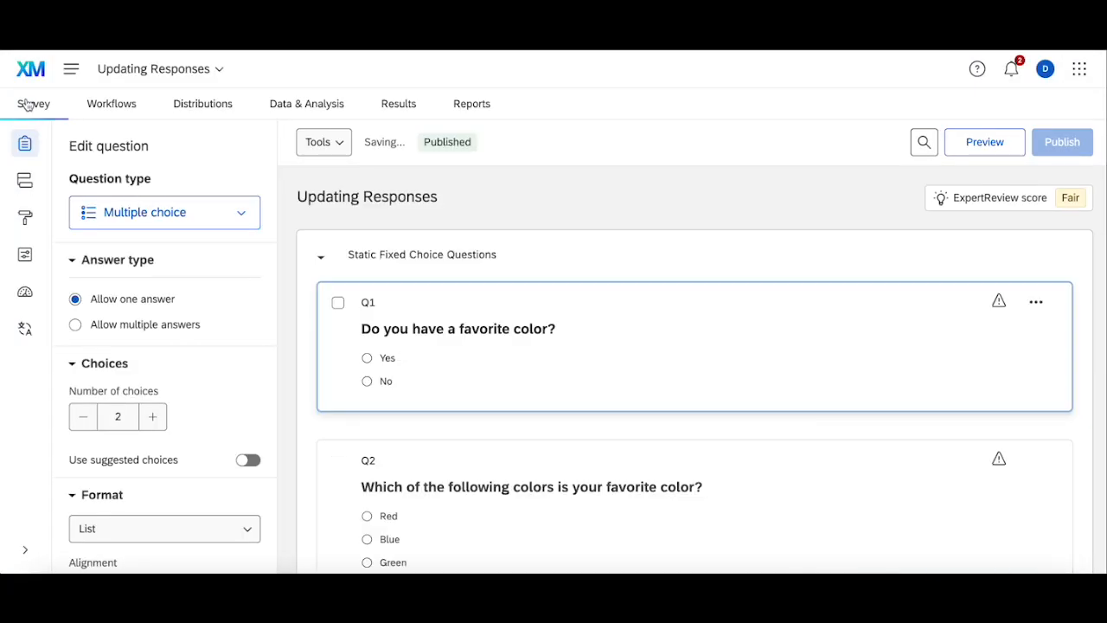